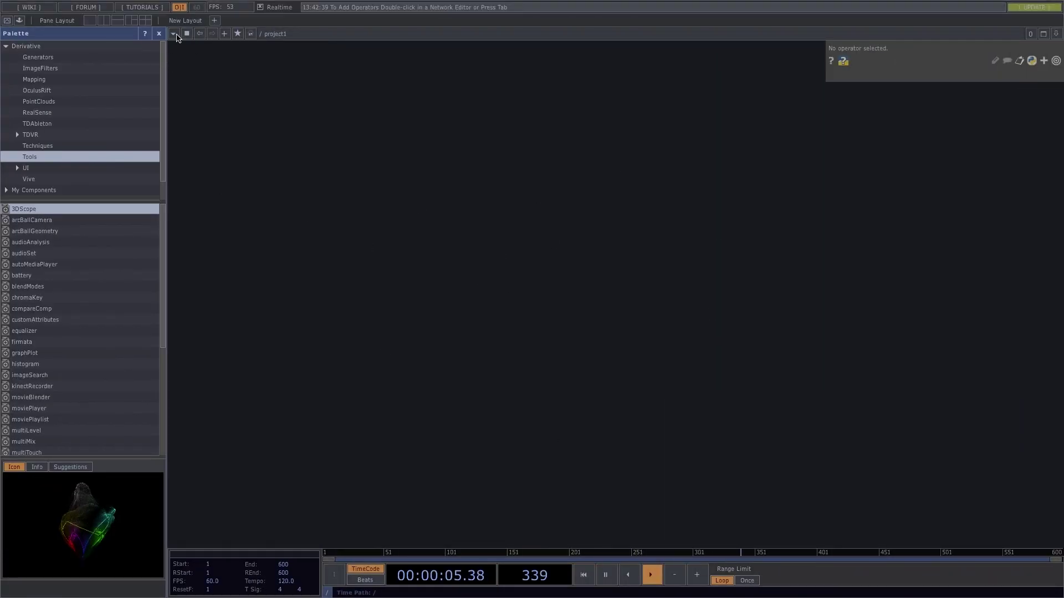
Step: Close the Palette and split the workspace into a network pane and a viewer pane
left_click(159, 34)
left_click(104, 20)
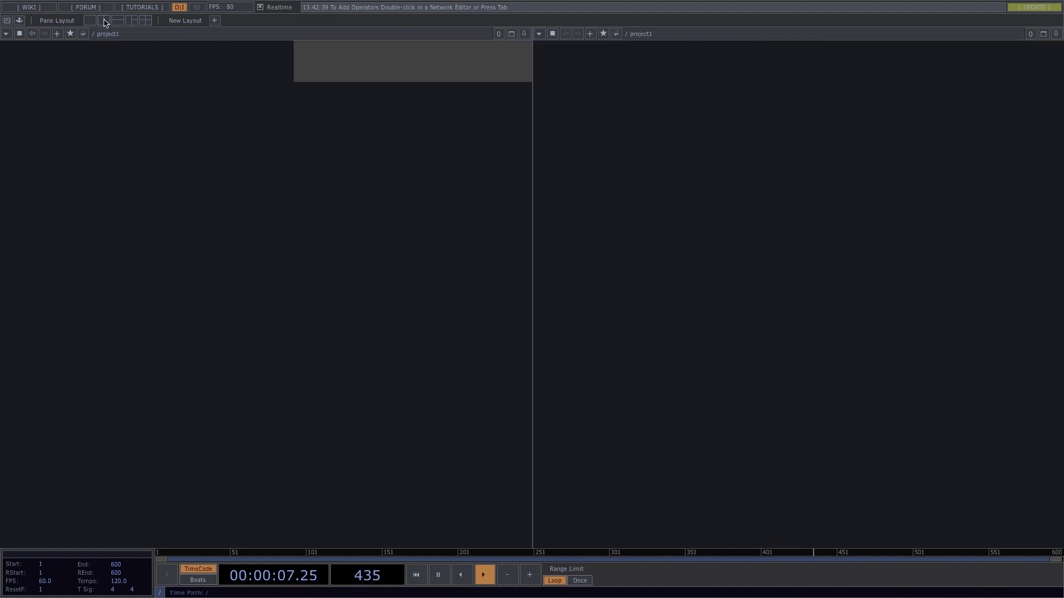
left_click(539, 34)
left_click(556, 83)
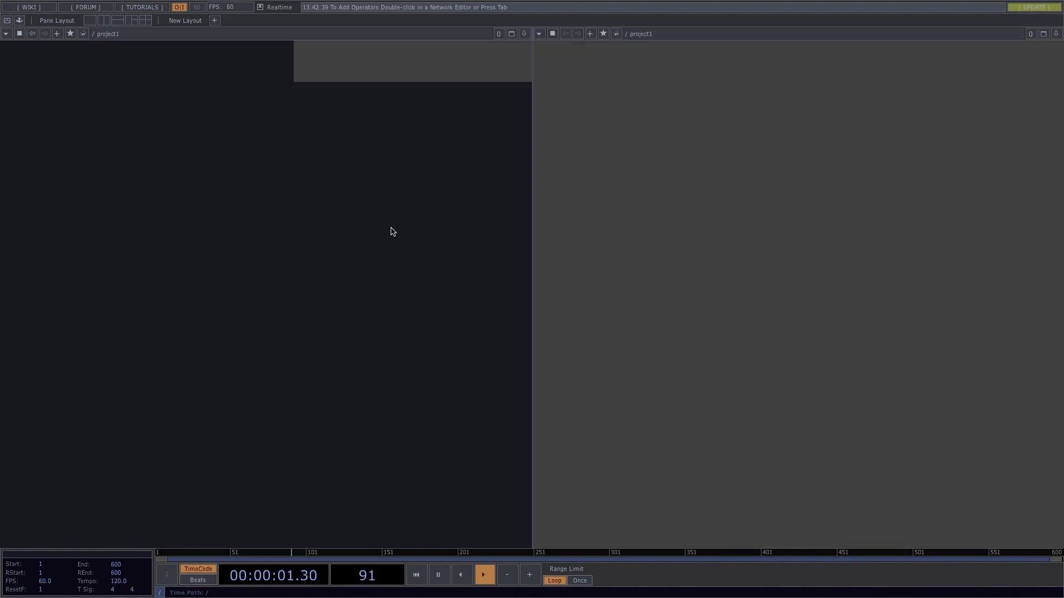
Step: Add an Out TOP named out1 and turn on its display flag
key("Tab")
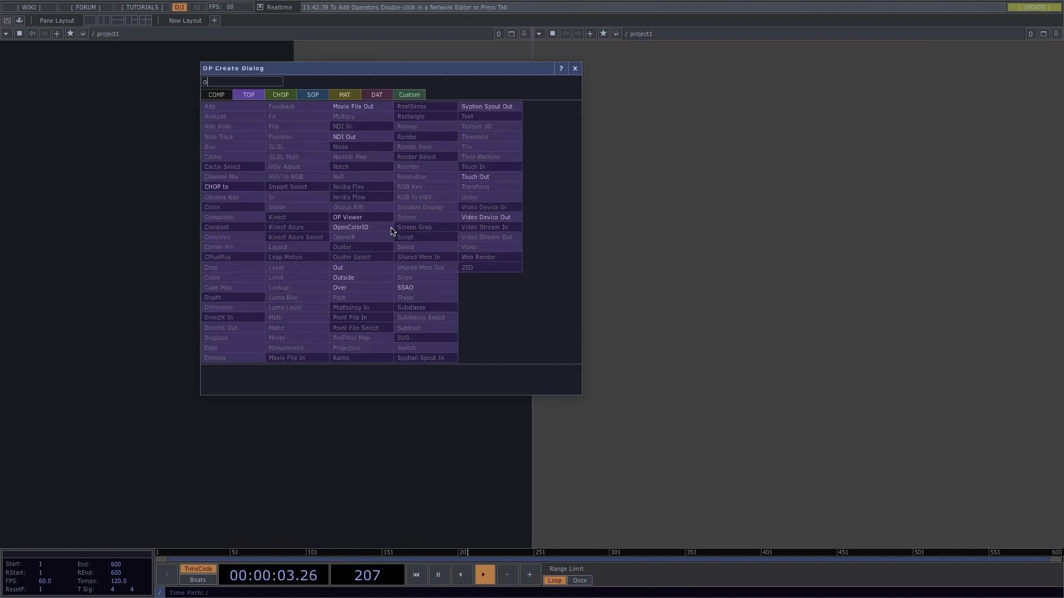
type("out")
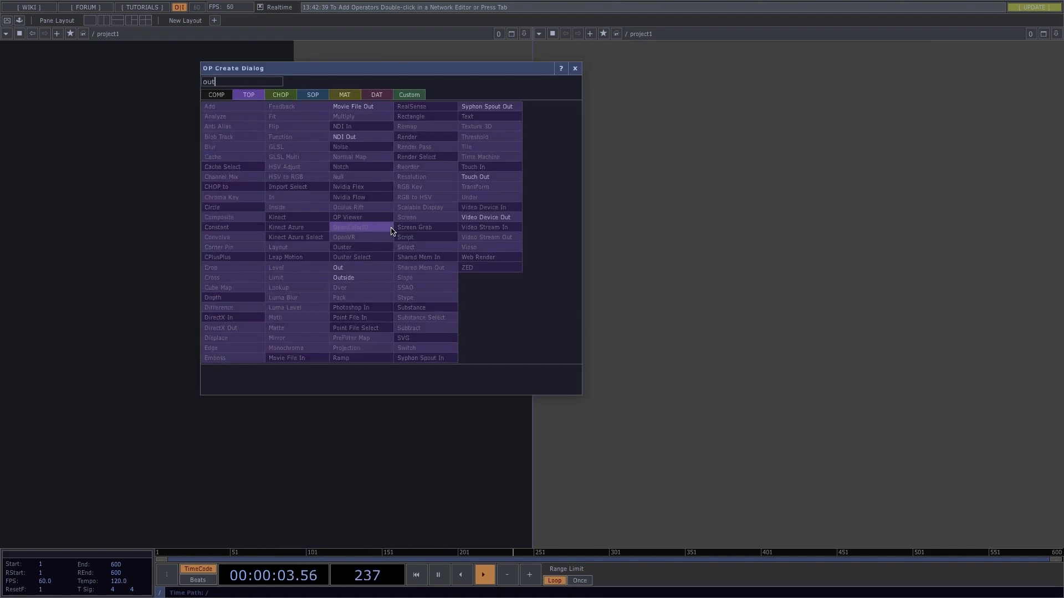
left_click(361, 269)
left_click(363, 271)
left_click(387, 288)
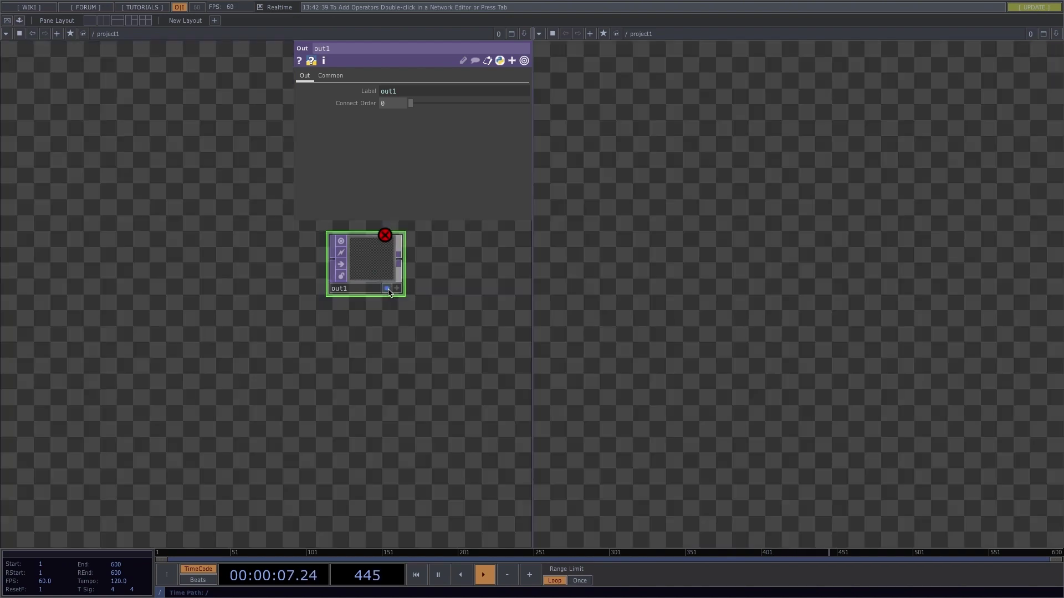
Step: Turn off Backdrop TOPs in the network editor's Display options
right_click(212, 293)
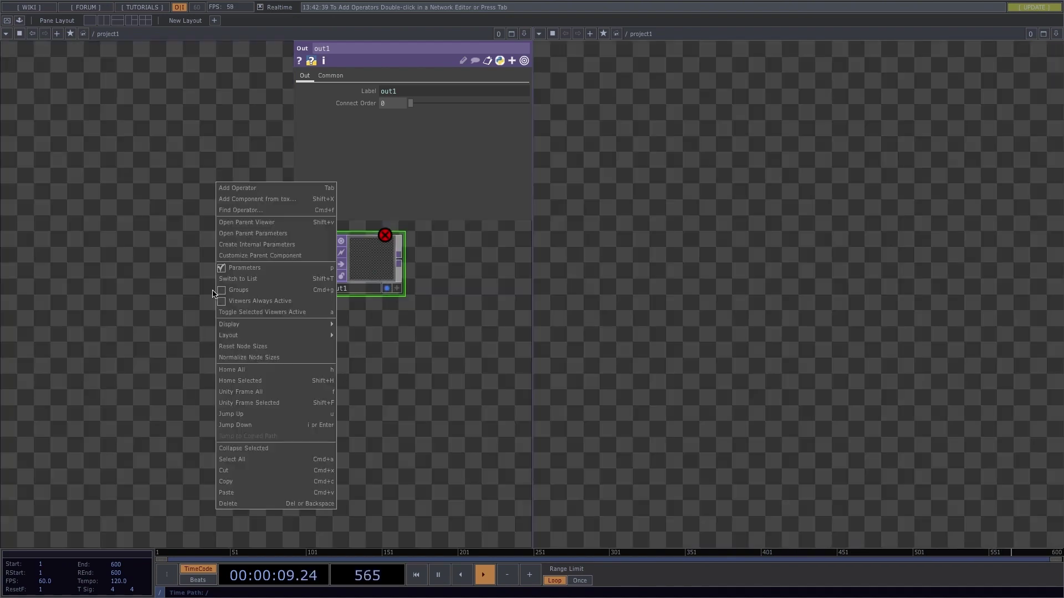
mouse_move(294, 333)
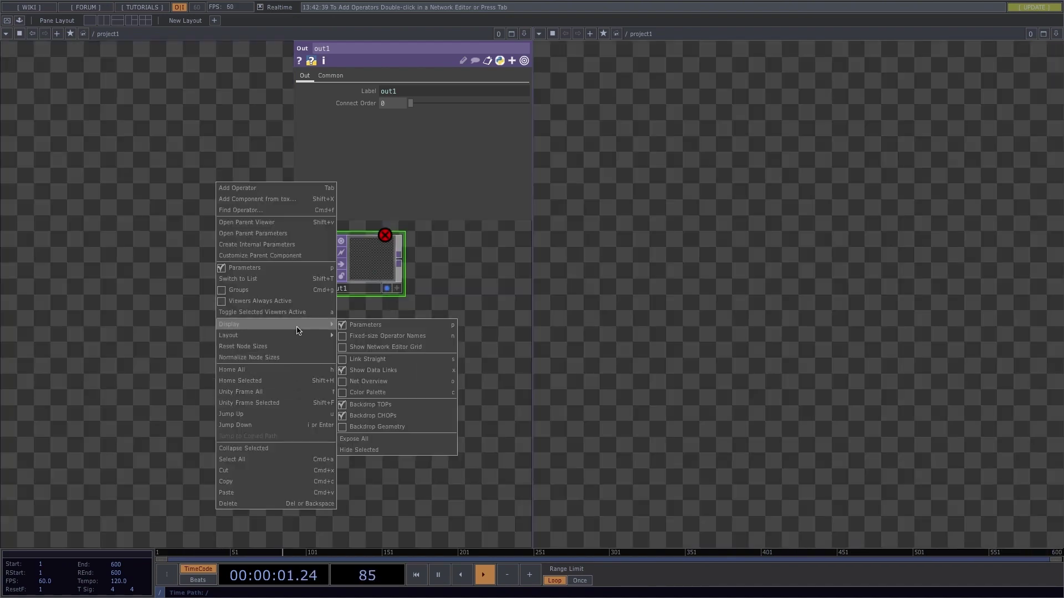
mouse_move(325, 326)
left_click(372, 369)
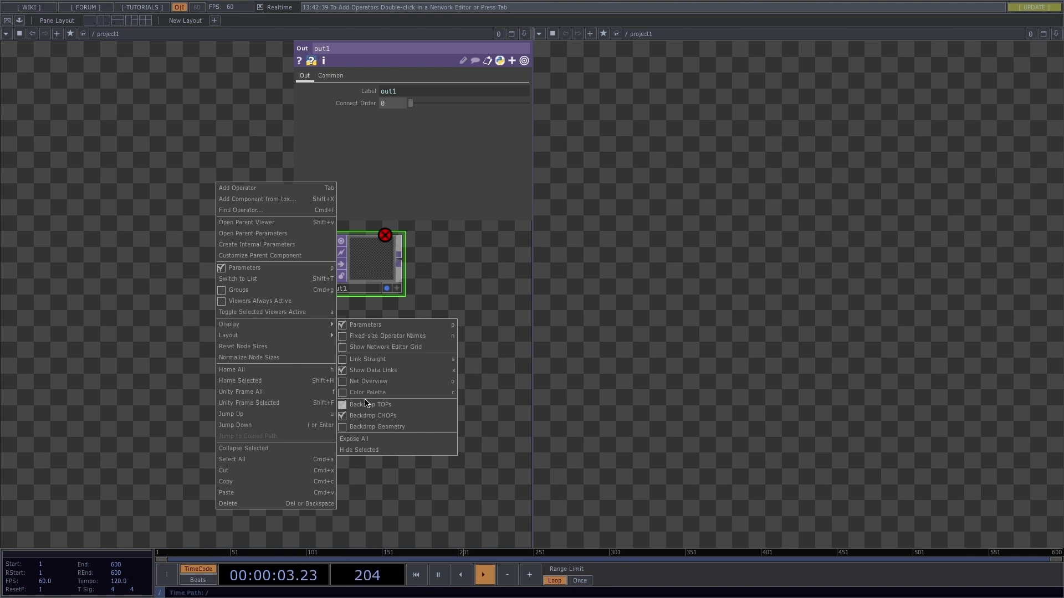
left_click(379, 405)
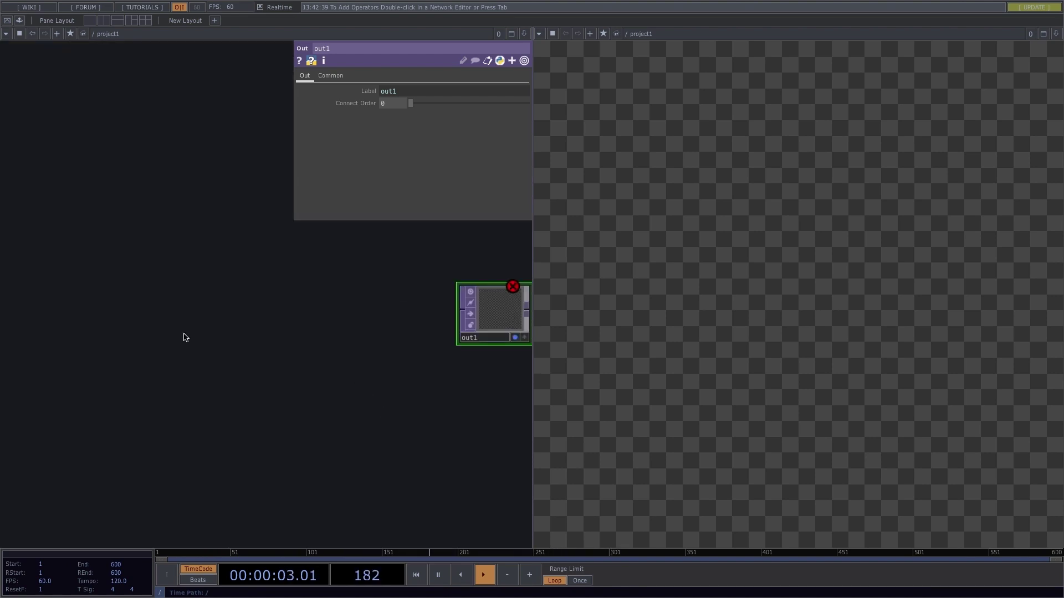
key("Tab")
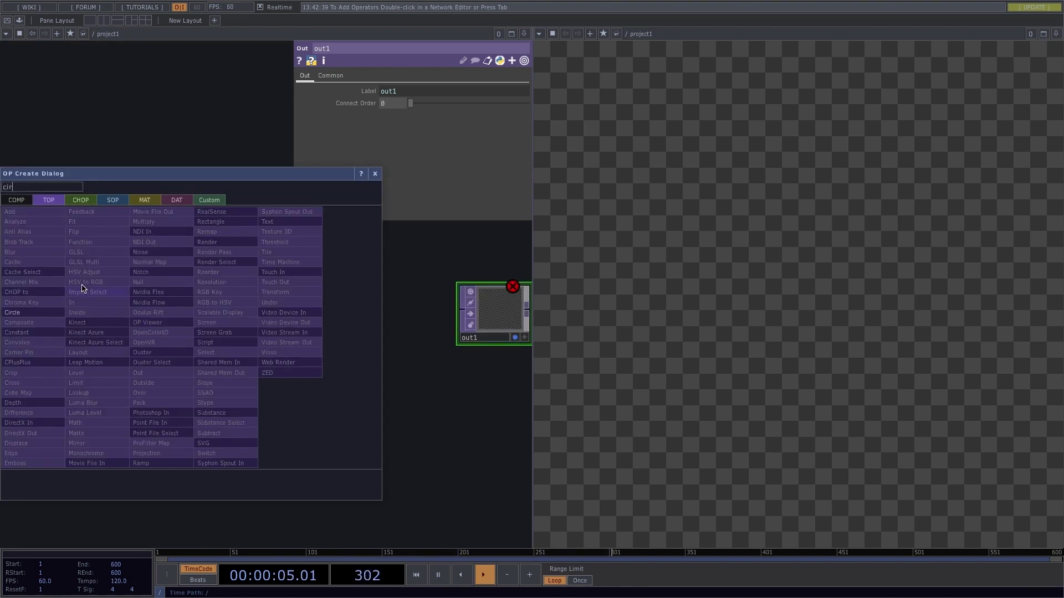
Step: Add a Circle TOP circle1 and a Feedback TOP feedback1 wired after it
left_click(33, 314)
left_click(33, 314)
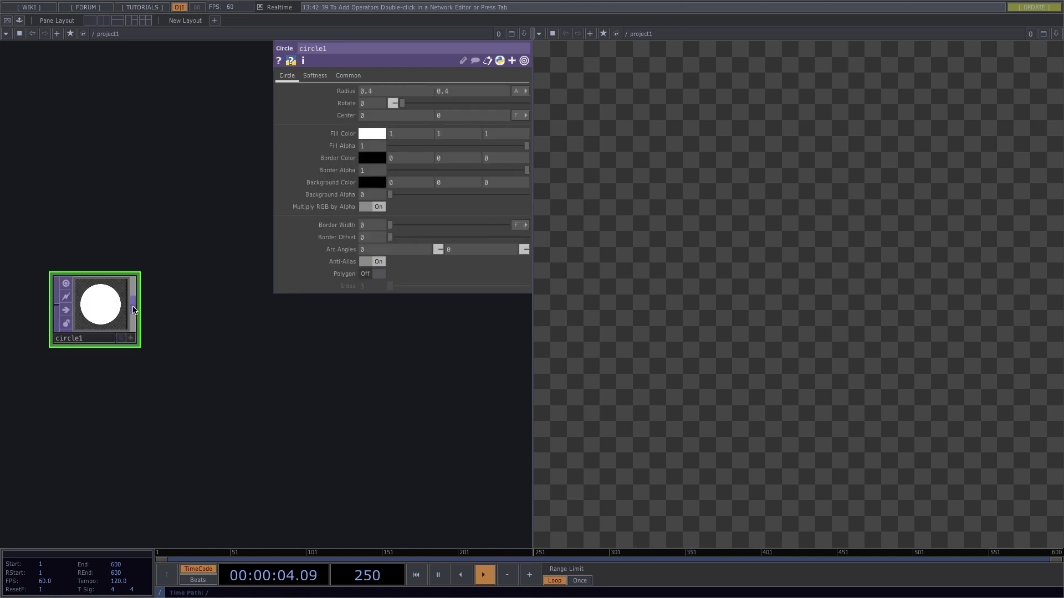
key("Tab")
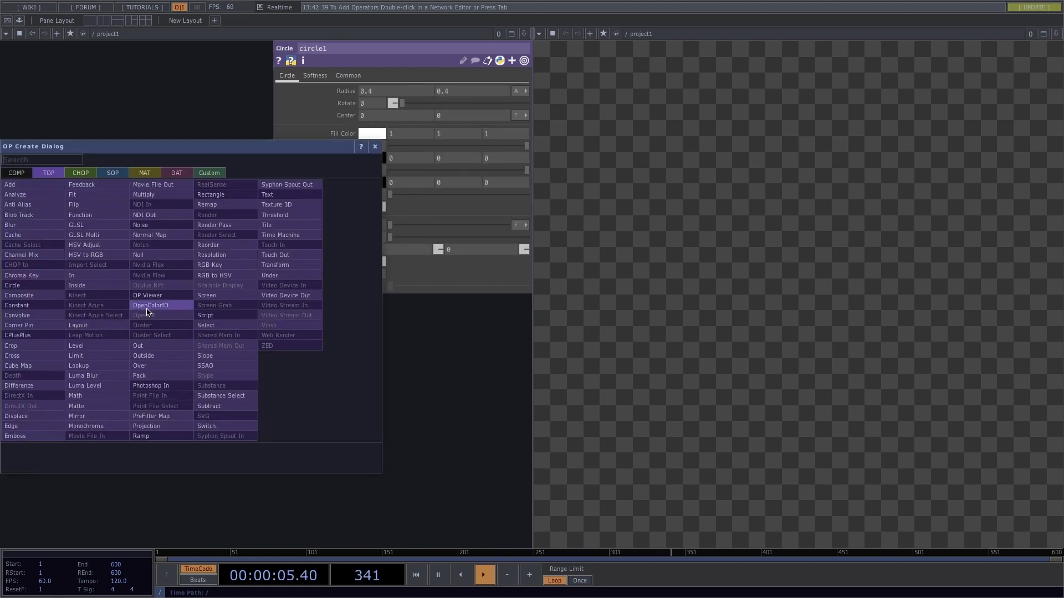
left_click(82, 185)
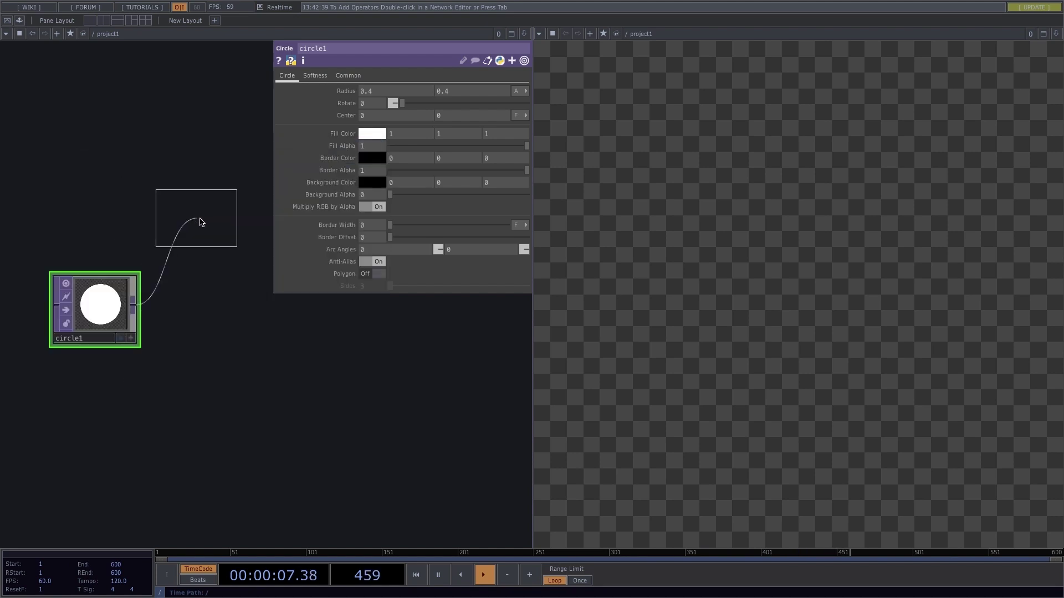
left_click(216, 197)
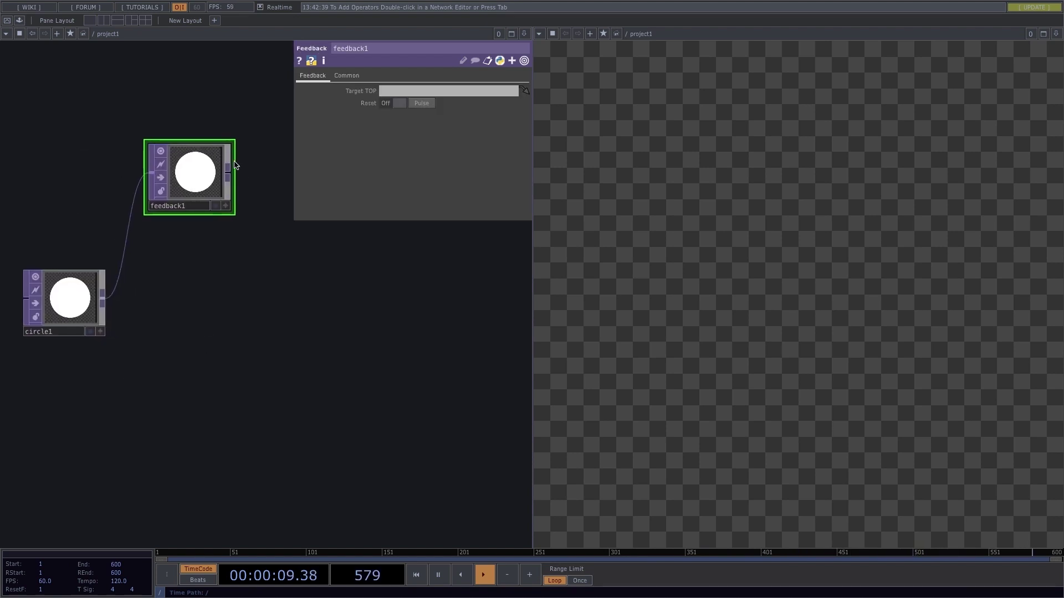
Step: Chain a Level TOP level1 and a Transform TOP transform1 after feedback1
key("Tab")
type("lev")
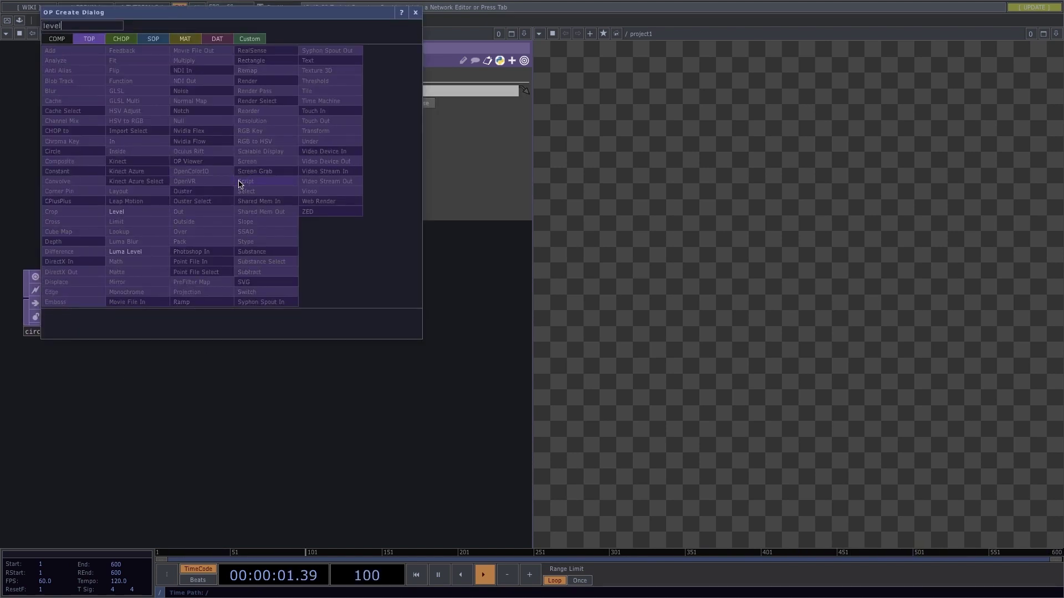
left_click(138, 211)
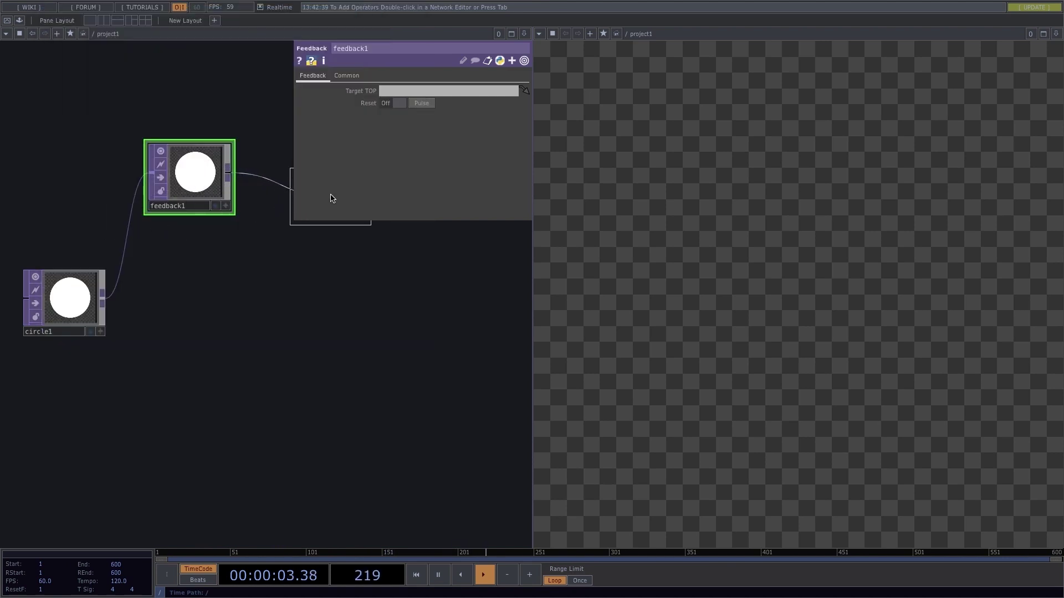
left_click(312, 183)
key("Tab")
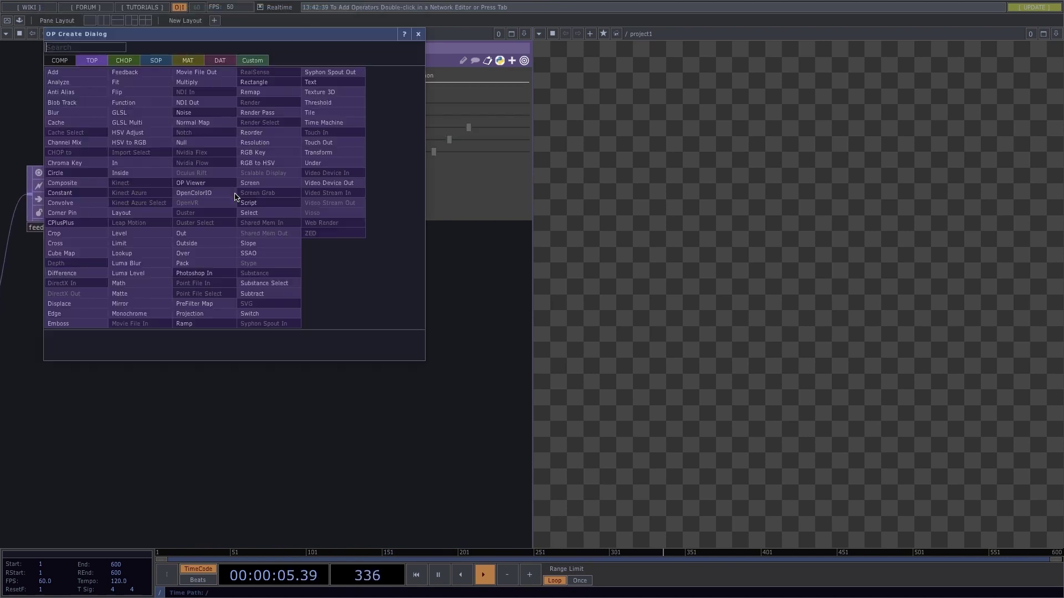
type("tra")
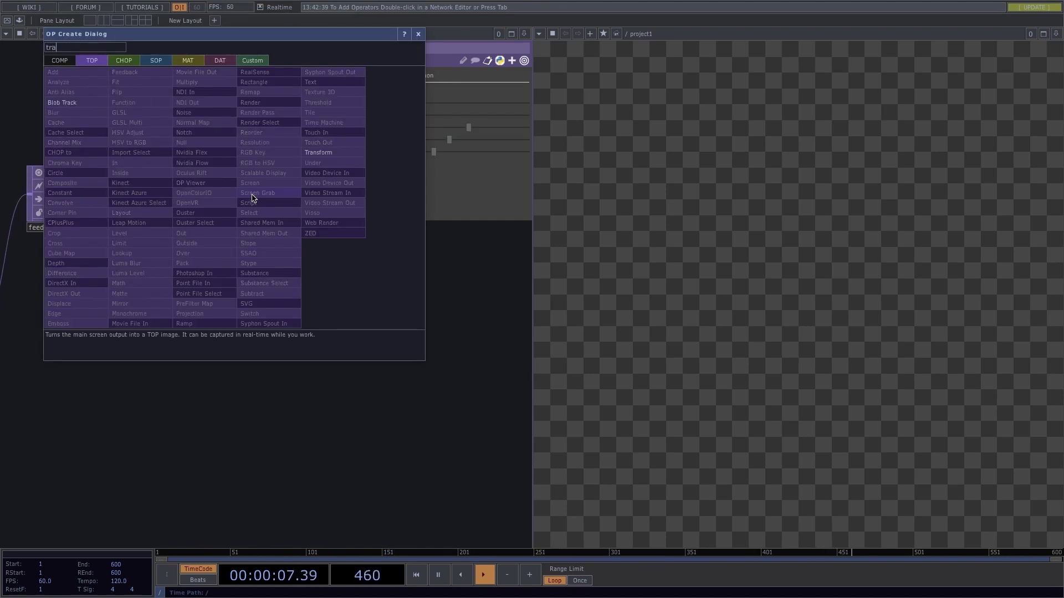
left_click(314, 154)
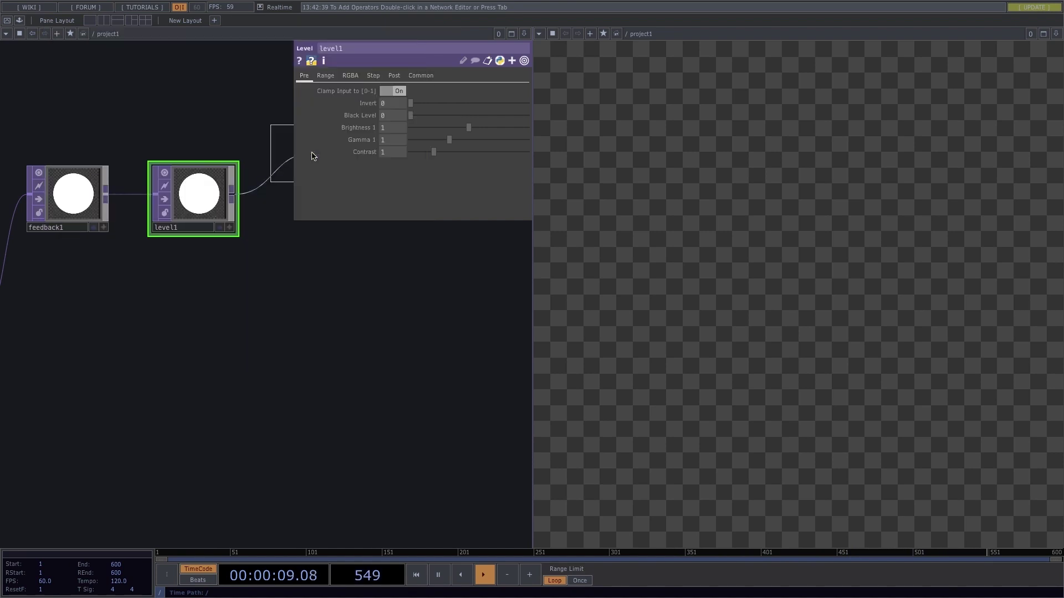
left_click(302, 205)
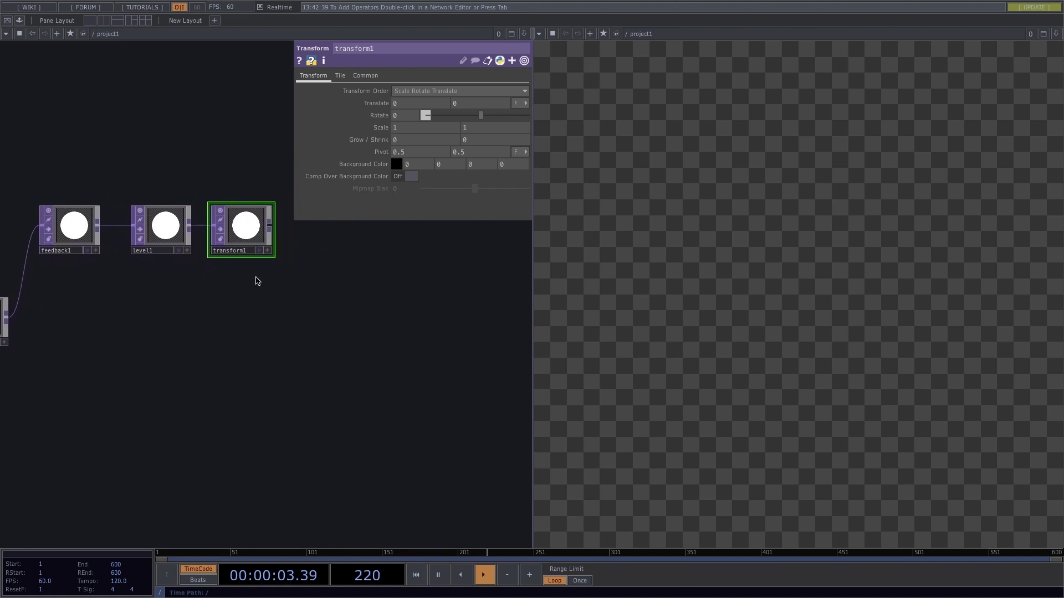
Step: Add a Composite TOP comp1 wired from transform1
right_click(270, 227)
type("com")
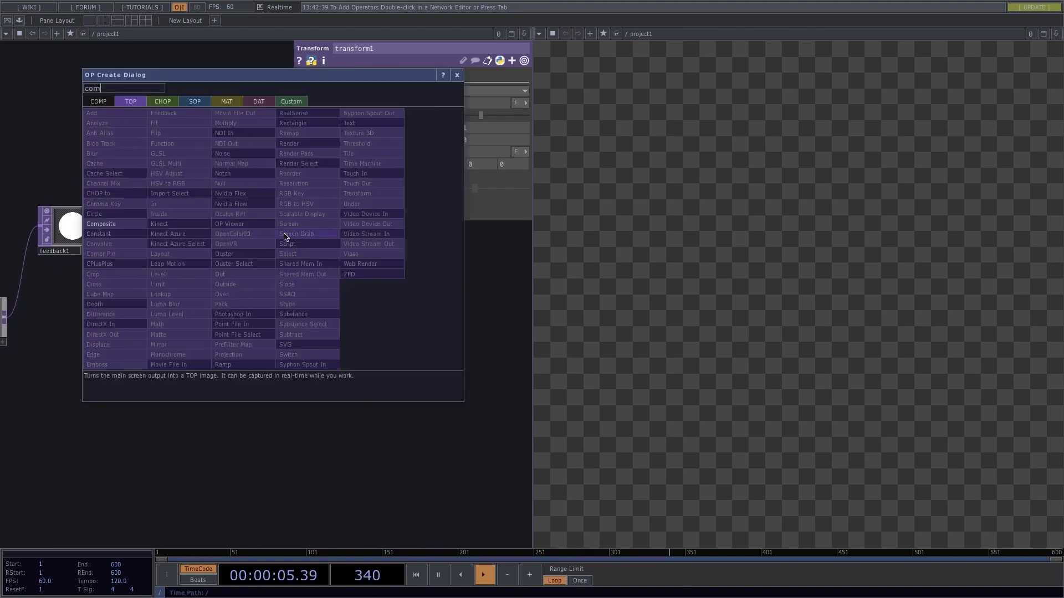
left_click(127, 224)
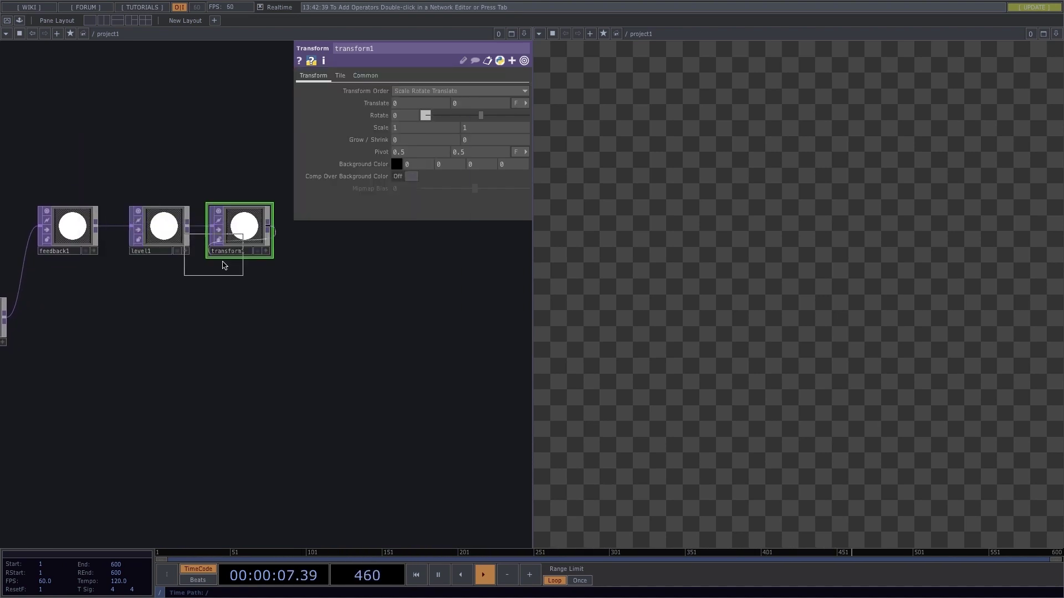
left_click(331, 316)
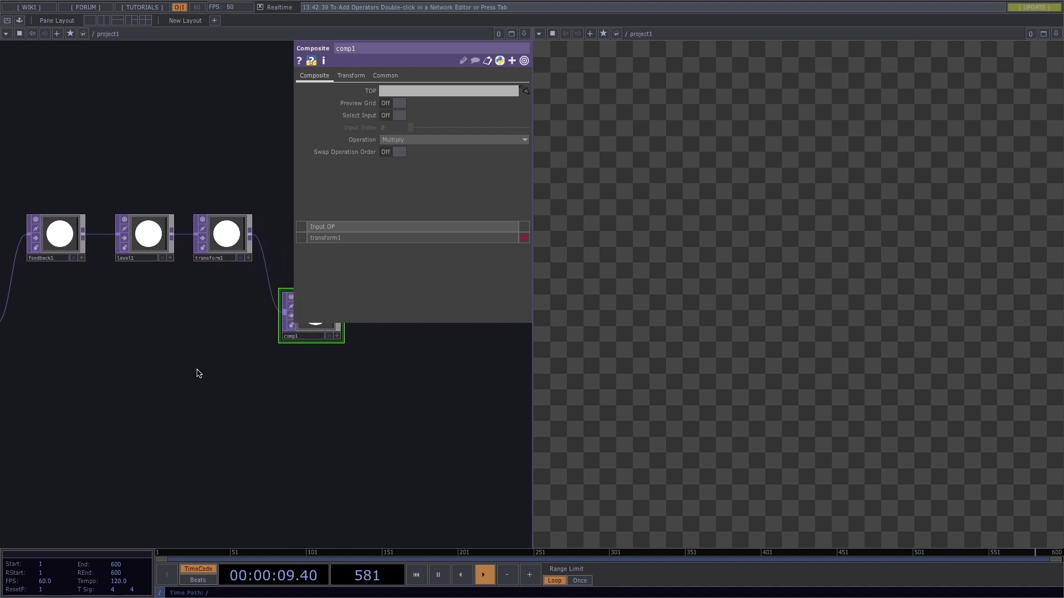
Step: Wire circle1 into comp1's second input and comp1 into out1
left_click_drag(44, 327, 330, 331)
left_click_drag(301, 373, 145, 404)
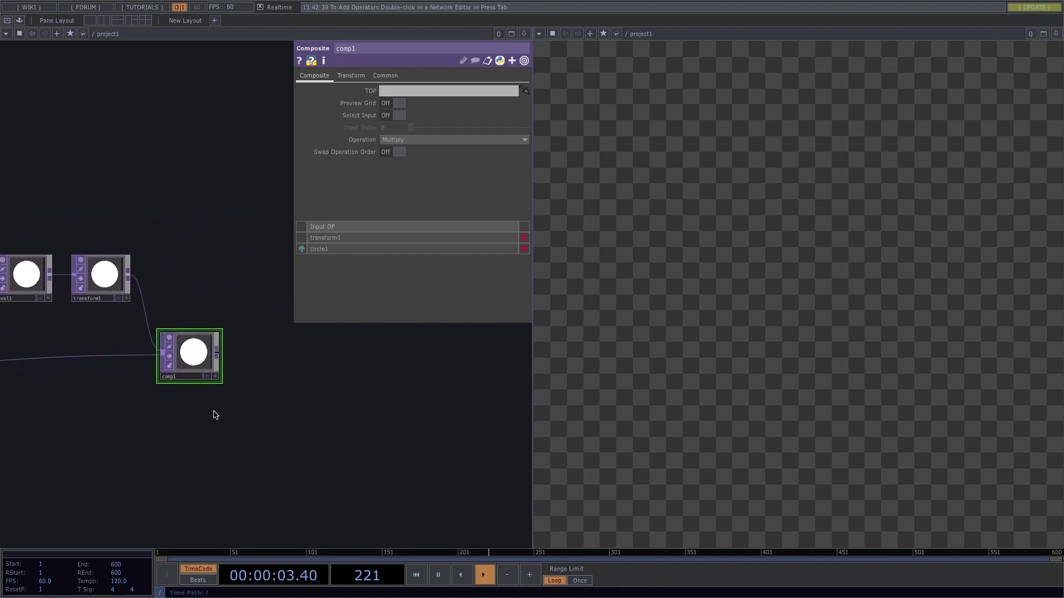
left_click_drag(260, 398, 136, 395)
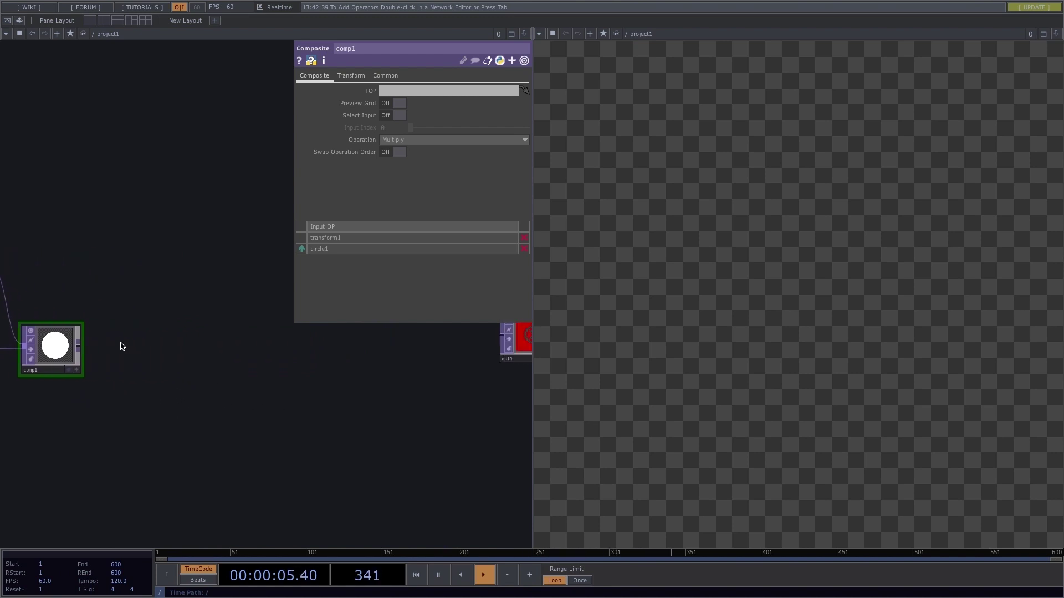
left_click_drag(82, 348, 503, 335)
scroll(245, 438, "down", 4)
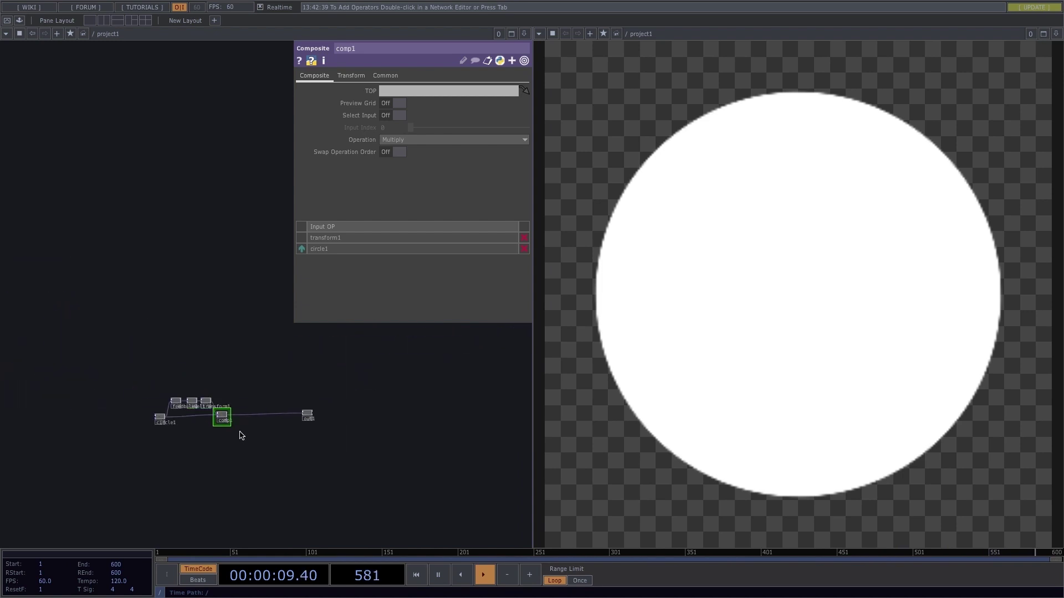
Step: Make circle1 a 3-sided polygon with radius 0.2 at 1280×256 resolution
scroll(193, 432, "up", 4)
left_click(119, 390)
left_click(368, 75)
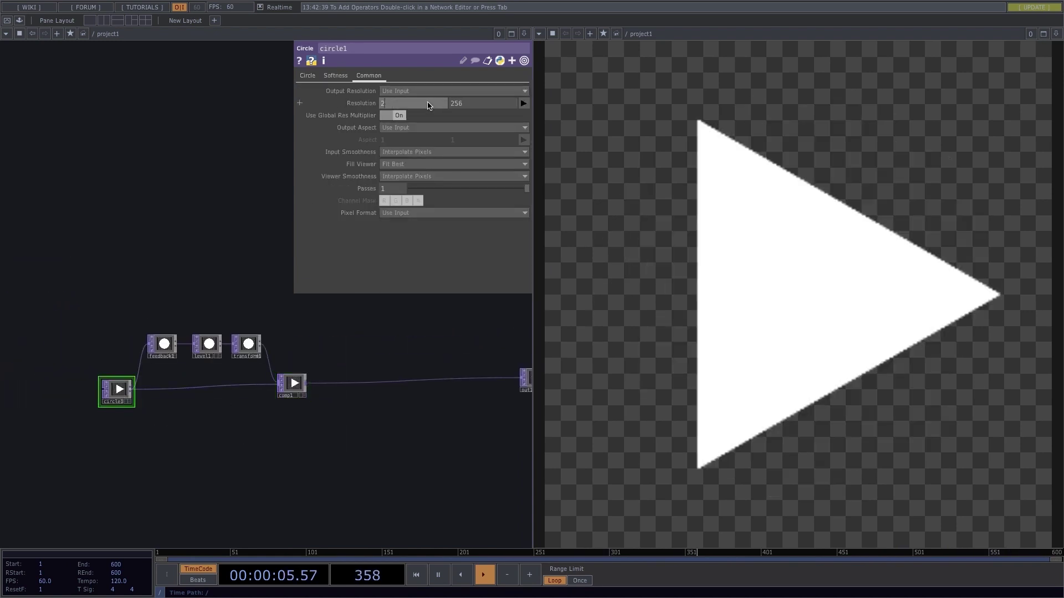
key("Return")
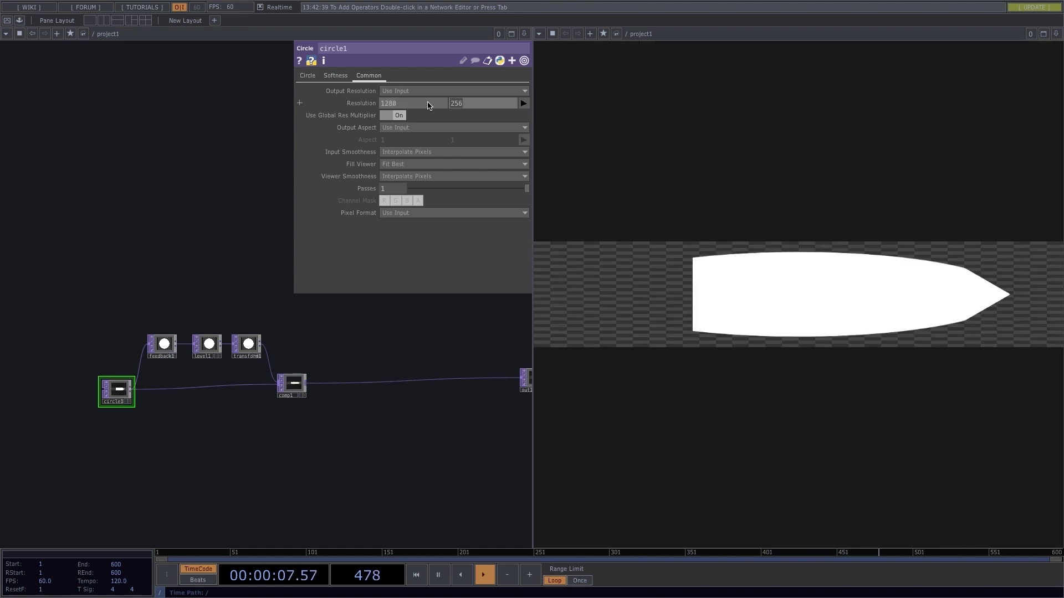
left_click(308, 75)
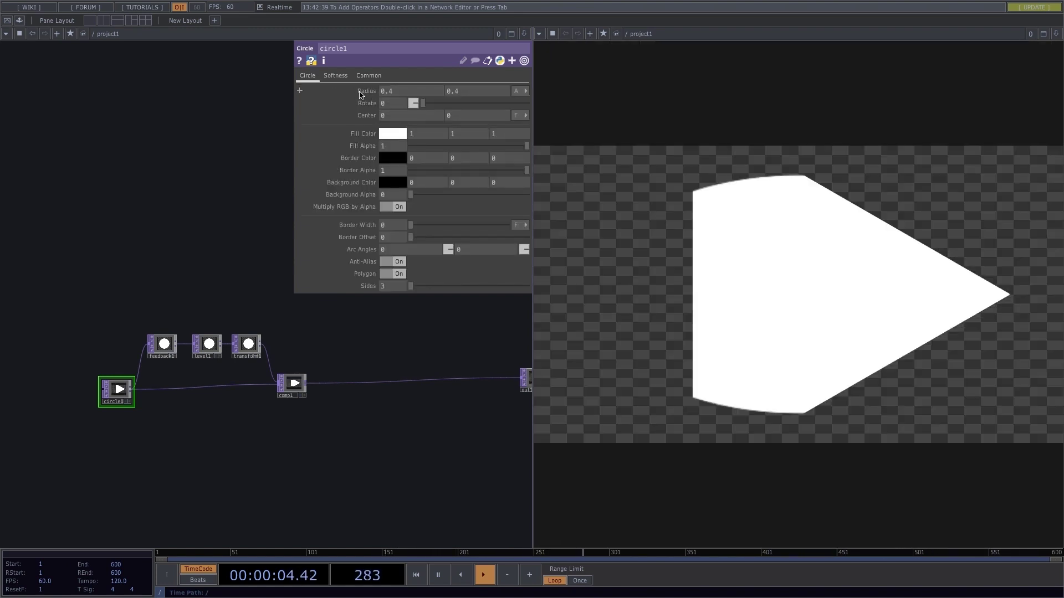
middle_click_drag(360, 95, 358, 70)
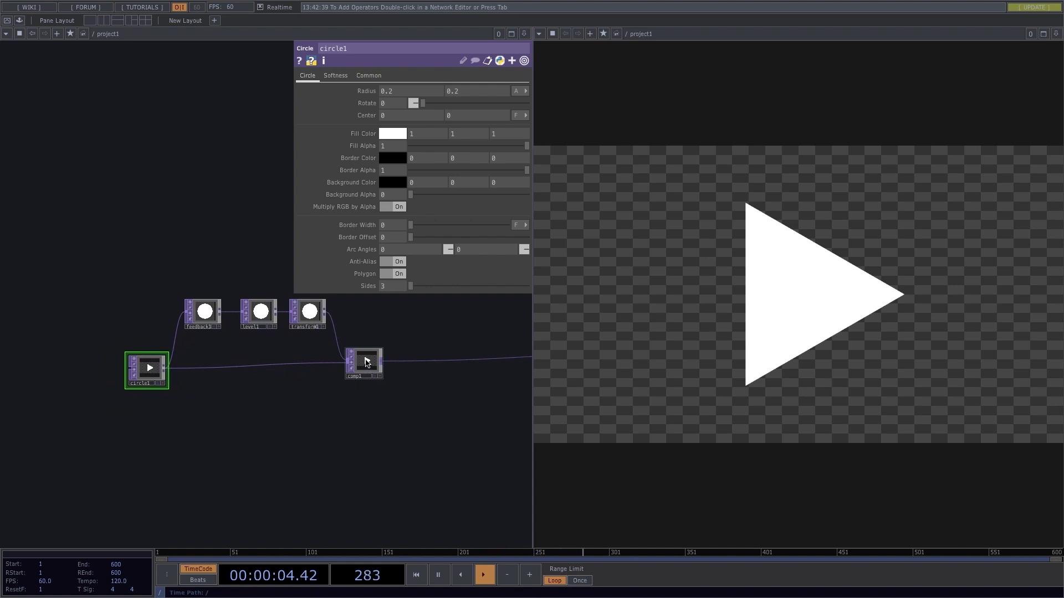
left_click(366, 362)
Step: Make comp1 feedback1's Target TOP and change comp1's Operation from Multiply to Add
middle_click_drag(366, 362, 356, 378)
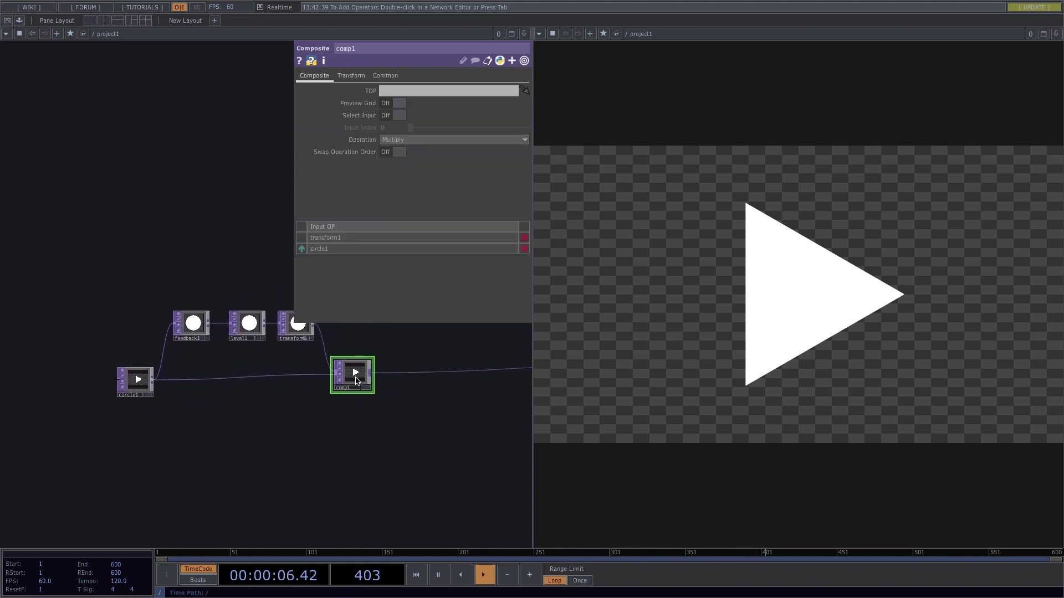
left_click_drag(356, 380, 191, 324)
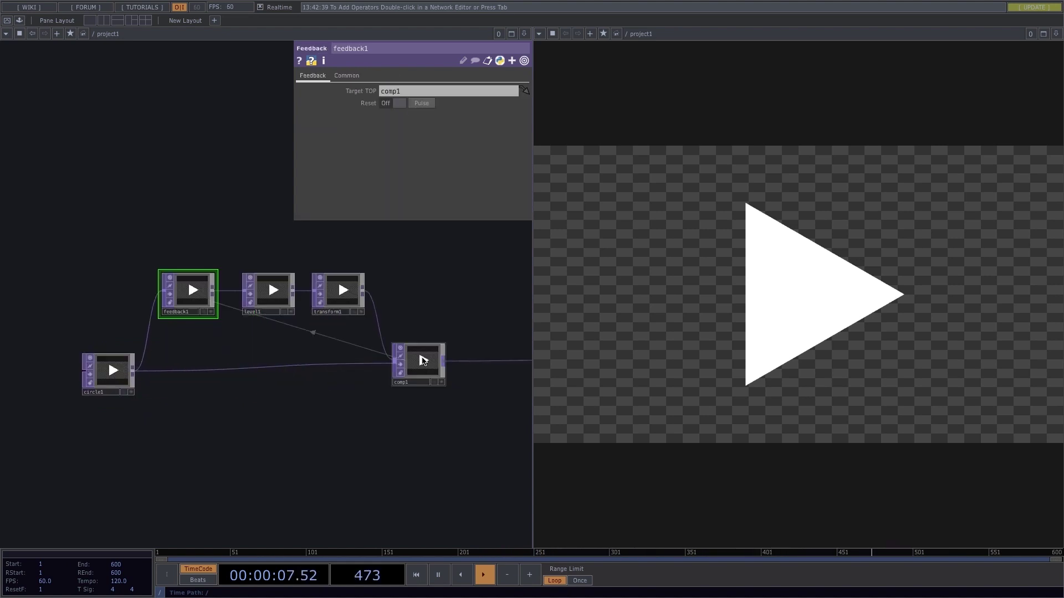
left_click(423, 361)
left_click(401, 140)
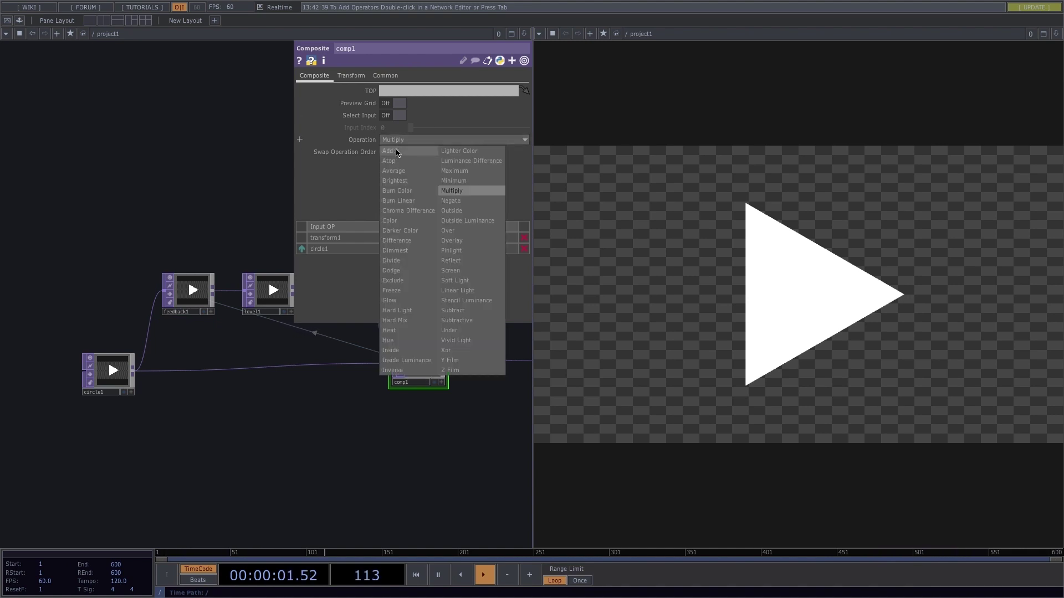
left_click(397, 152)
left_click_drag(315, 381, 276, 416)
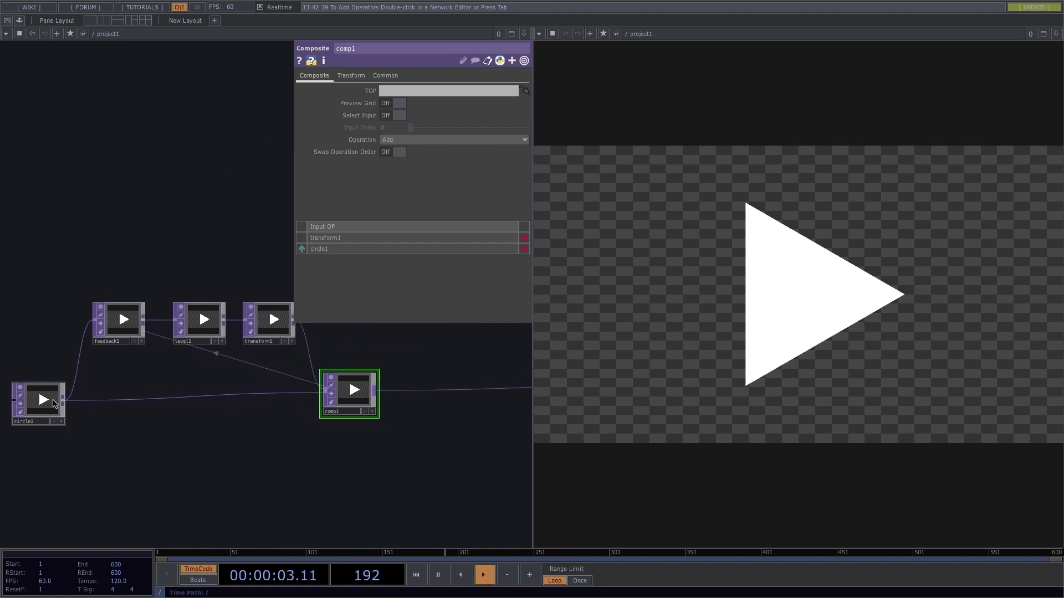
left_click(53, 405)
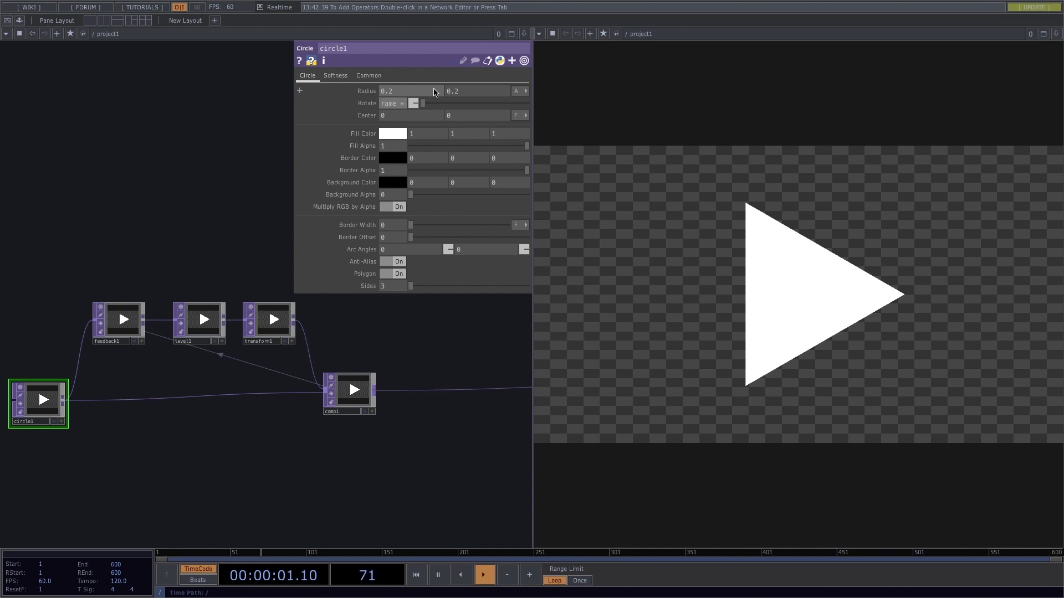
Step: Enter a time-based expression in circle1's Rotate so the triangle spins continuously
key("Return")
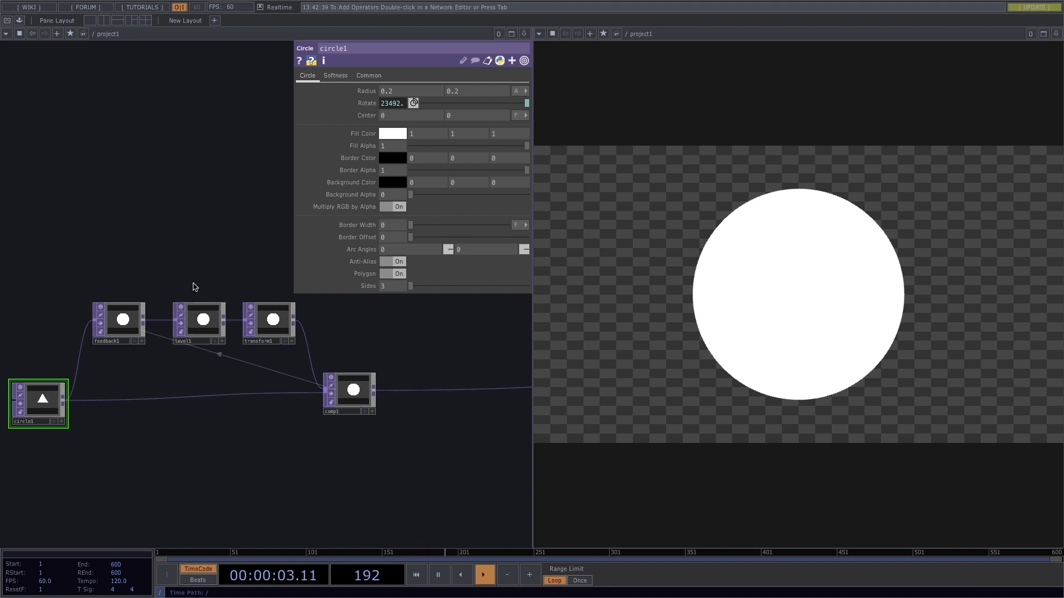
left_click_drag(195, 286, 208, 264)
Step: Set level1's Post Opacity to 0.95 so the feedback trails fade
left_click(211, 300)
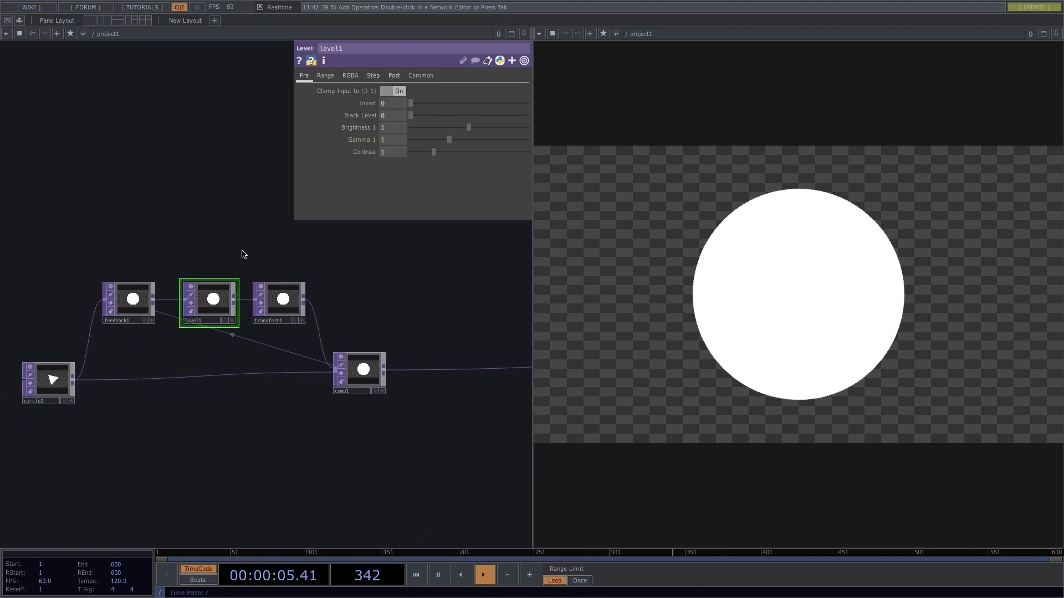
left_click(393, 76)
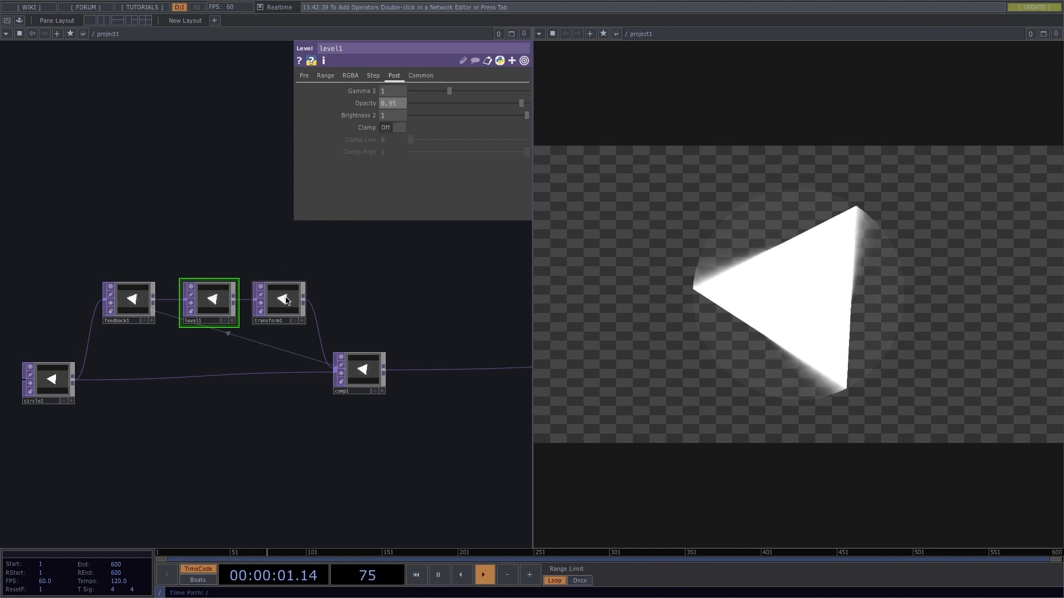
left_click(287, 300)
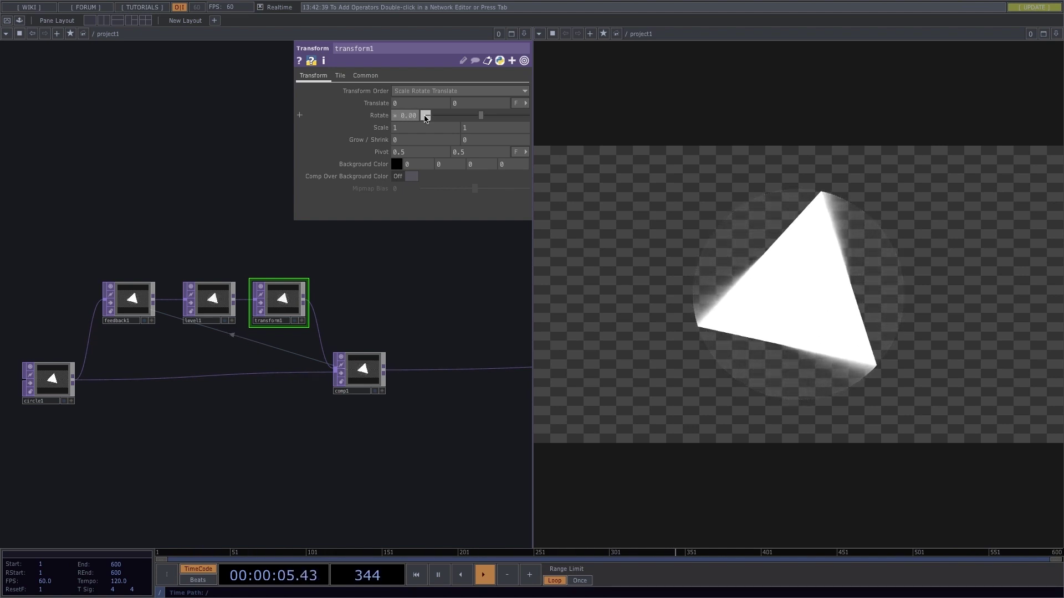
Step: Set transform1's Rotate to about 400 degrees so the trails fan into a star
left_click_drag(425, 118, 425, 117)
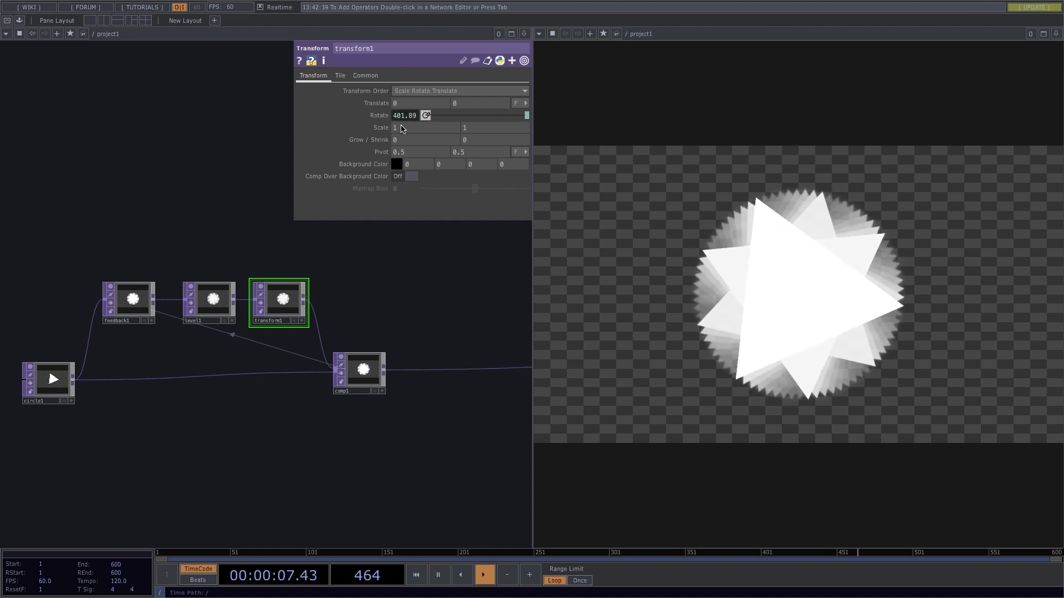
left_click_drag(294, 445, 303, 370)
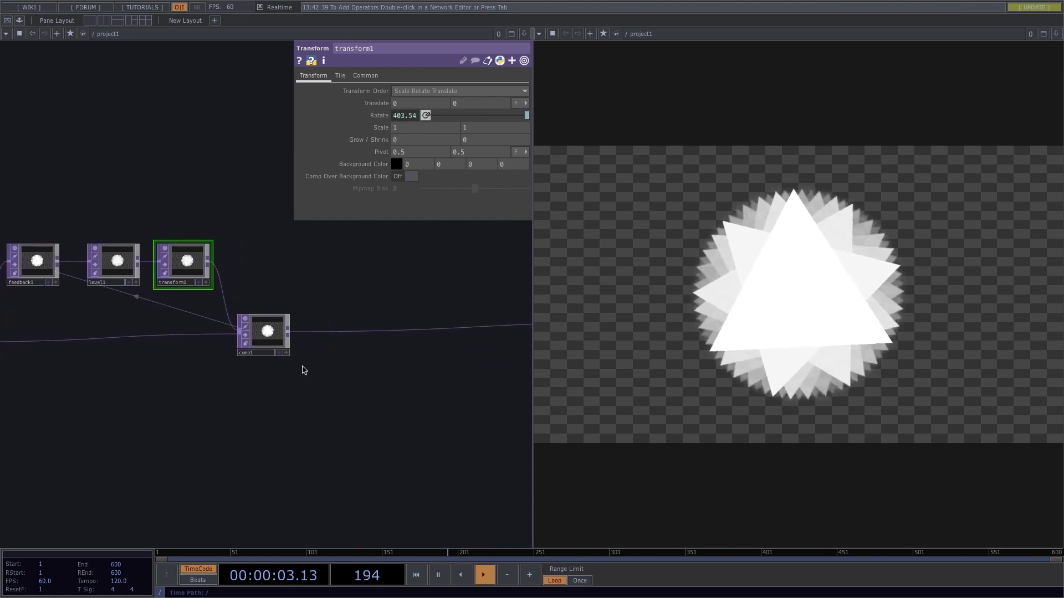
right_click(334, 332)
Step: Insert an Edge TOP, edge1, on the wire between comp1 and out1
key("Escape")
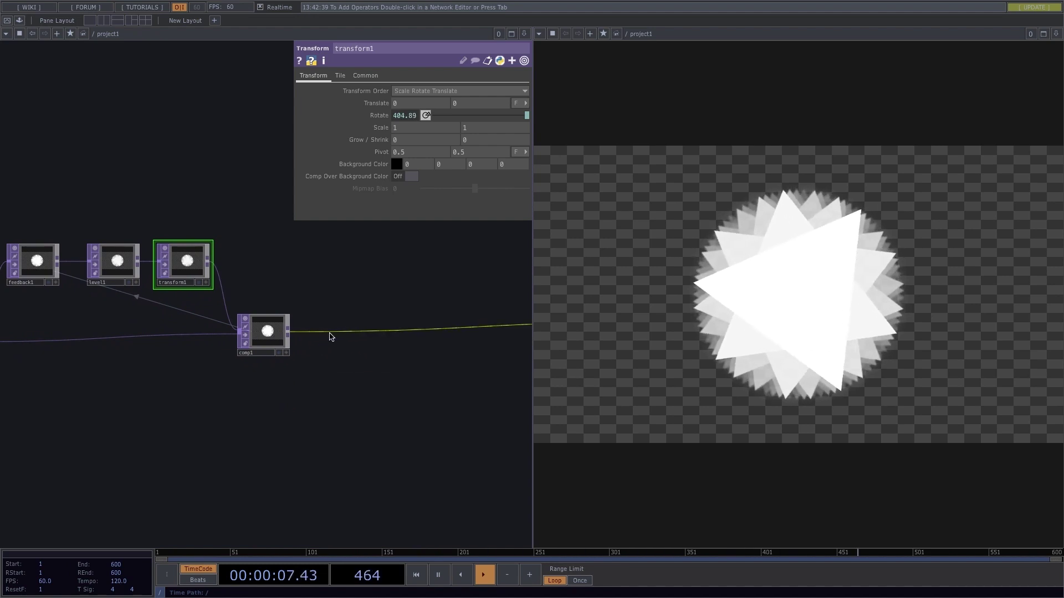
right_click(334, 331)
left_click(345, 322)
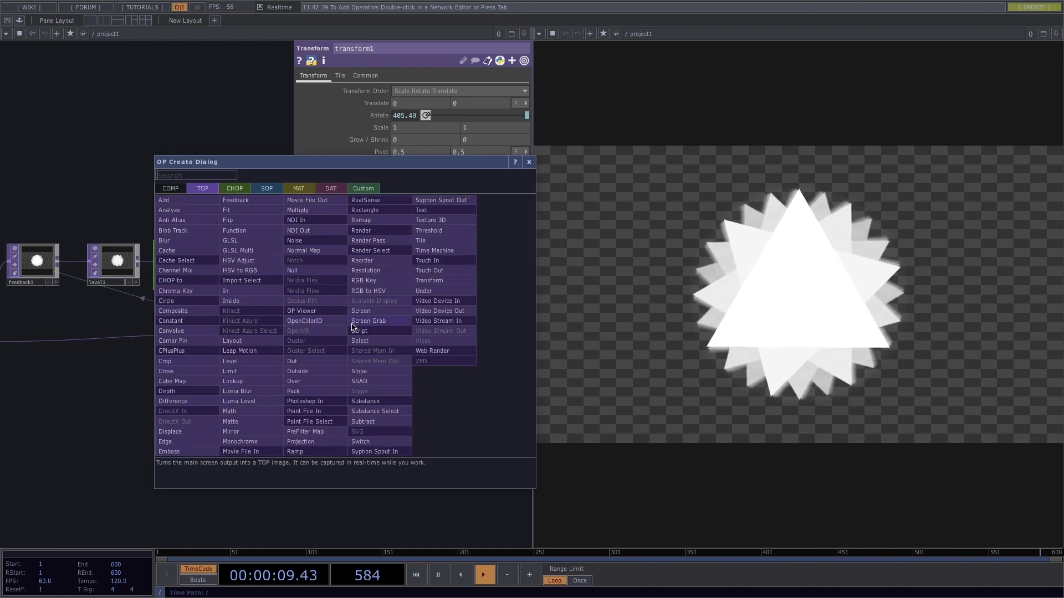
type("e")
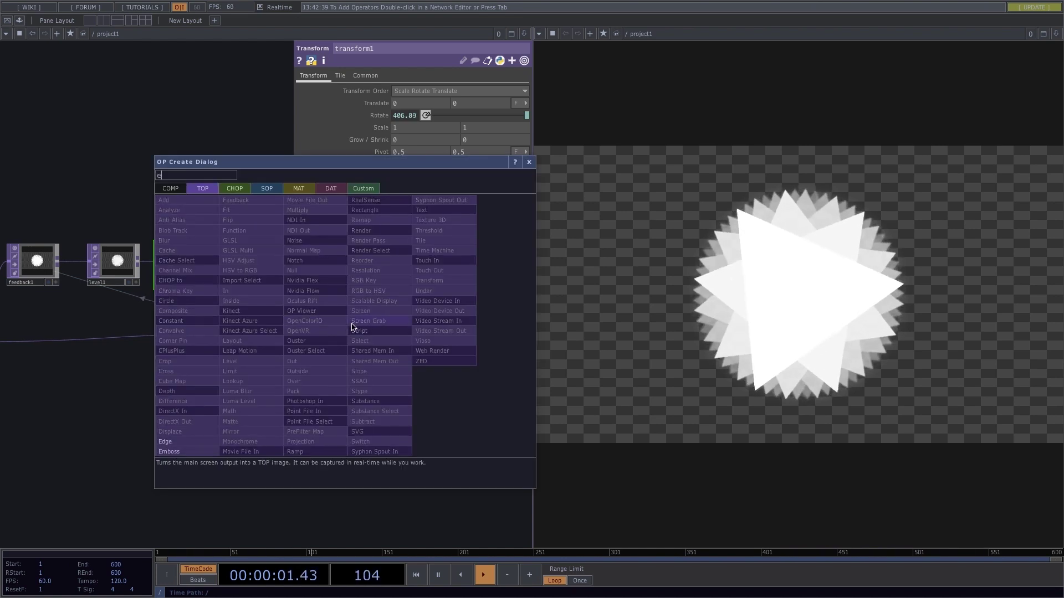
type("dge")
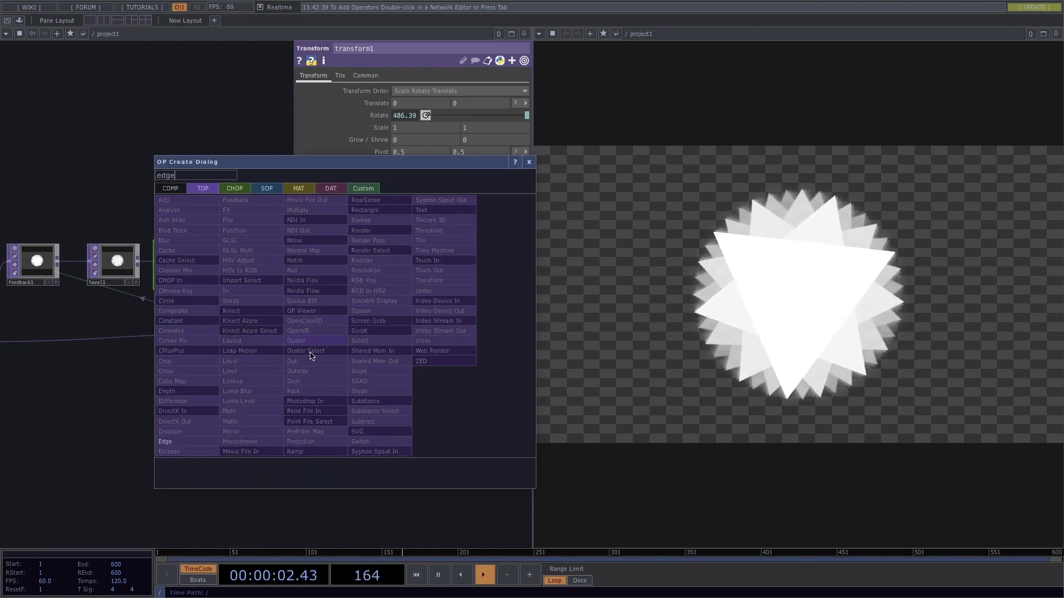
left_click(207, 443)
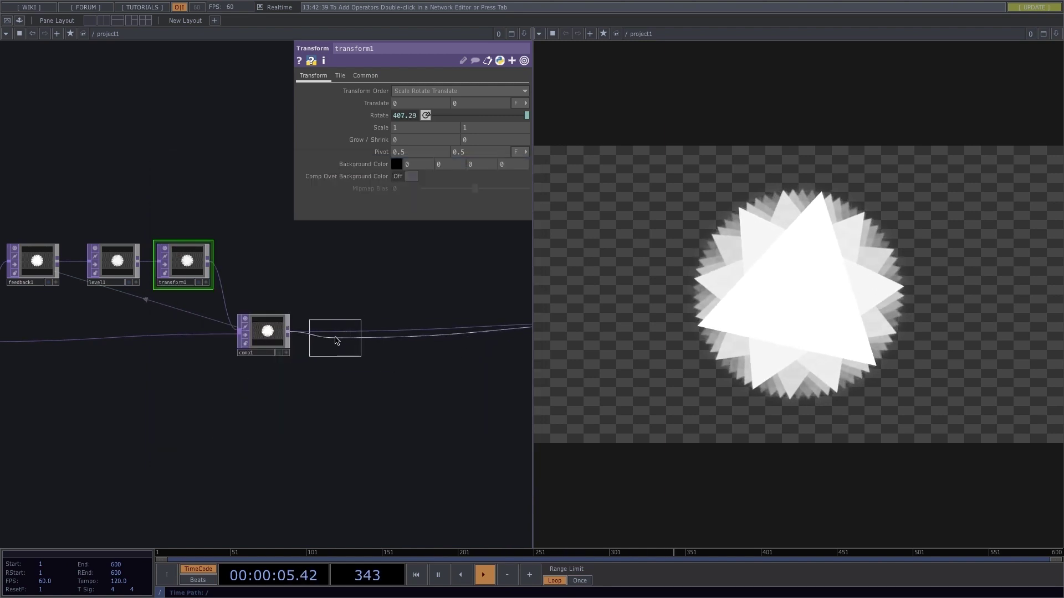
left_click(335, 340)
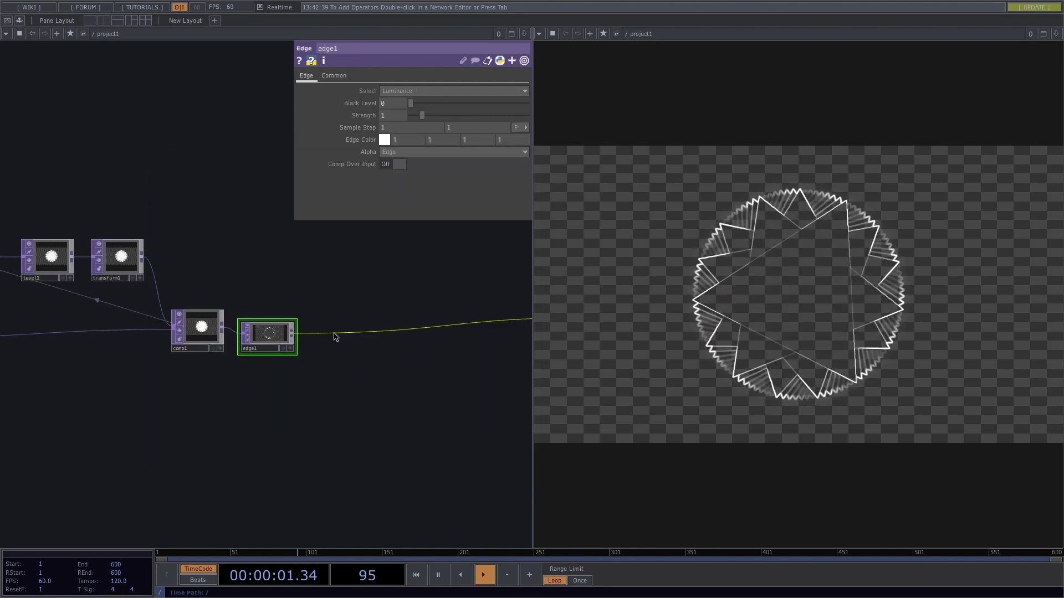
right_click(336, 315)
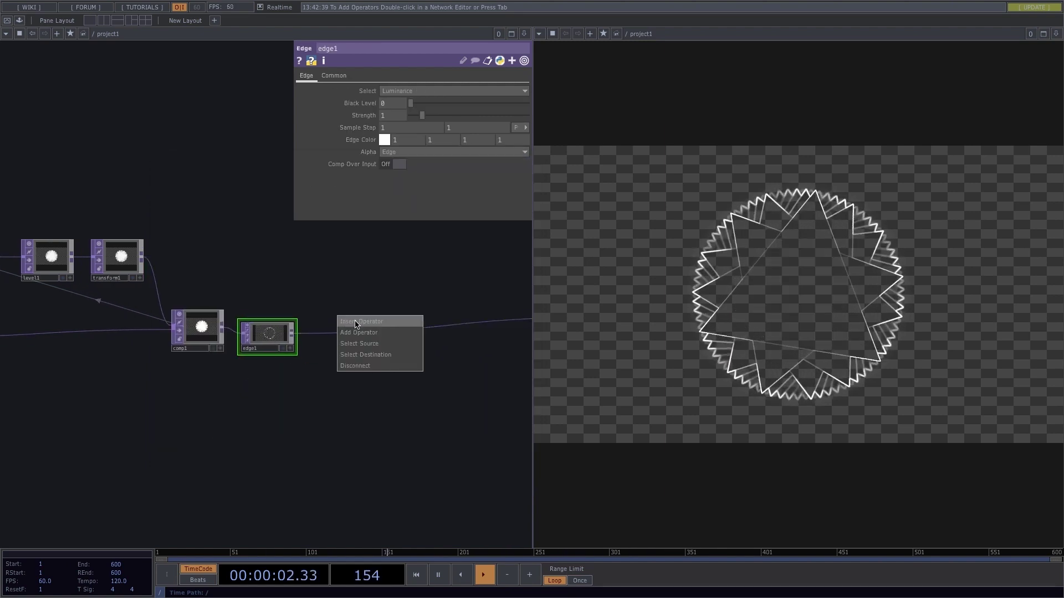
left_click(341, 321)
Step: Place a Mirror TOP, mirror1, after edge1, rotating its axis and setting Pivot X to 0.3
type("mir")
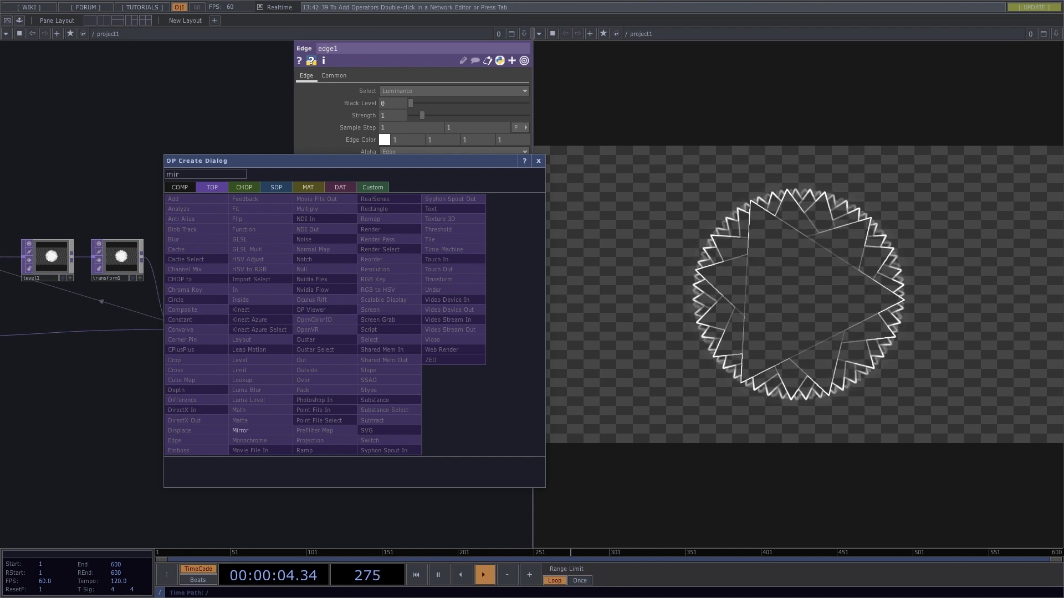
left_click(261, 430)
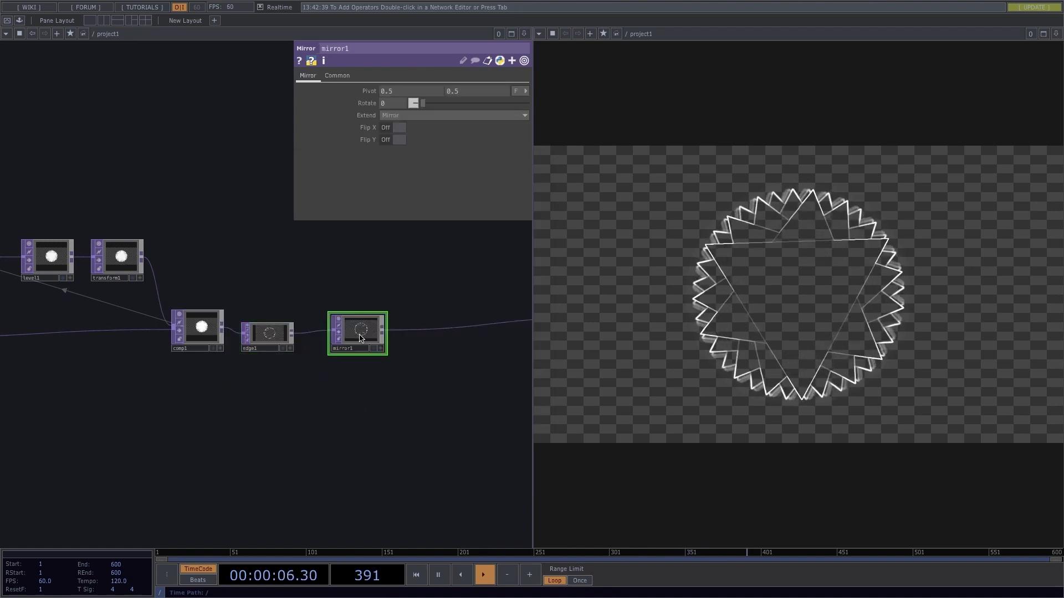
left_click(360, 338)
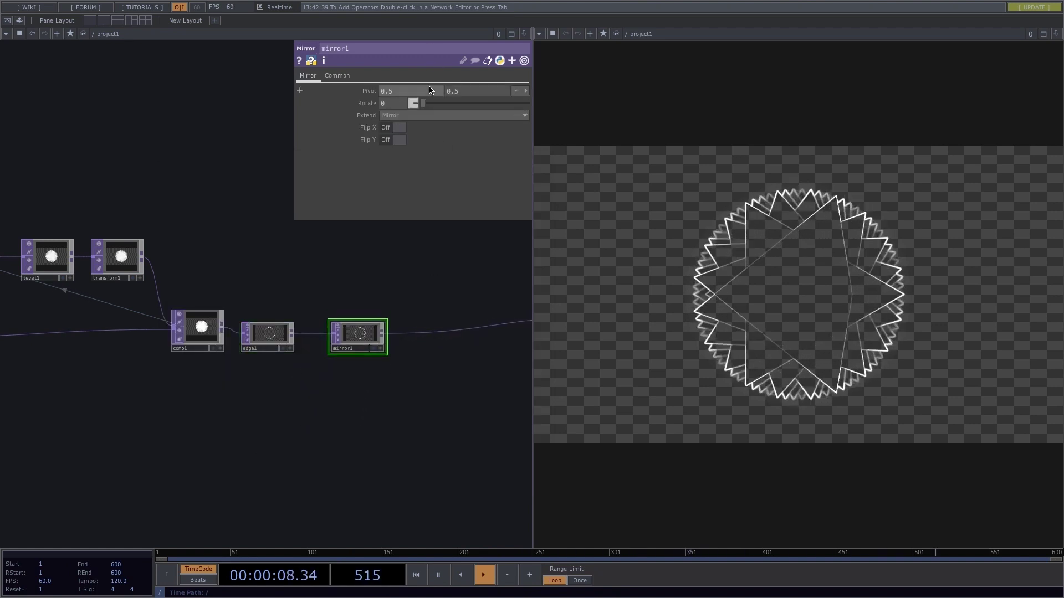
left_click_drag(430, 106, 466, 115)
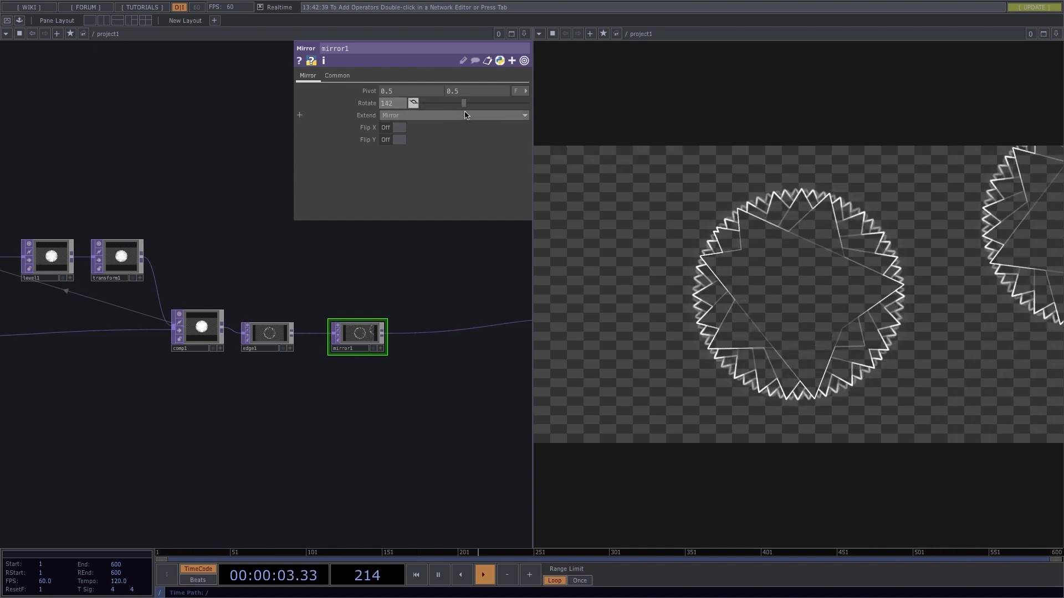
middle_click(411, 94)
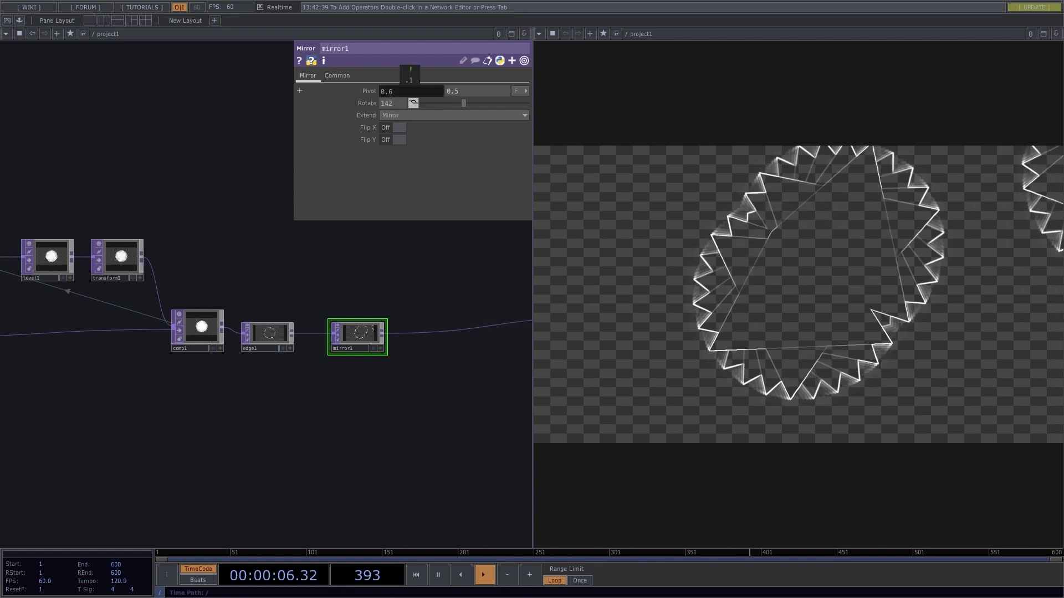
mouse_move(410, 94)
middle_mouse_down()
mouse_move(407, 80)
mouse_move(391, 80)
mouse_move(404, 71)
mouse_move(407, 94)
middle_mouse_up()
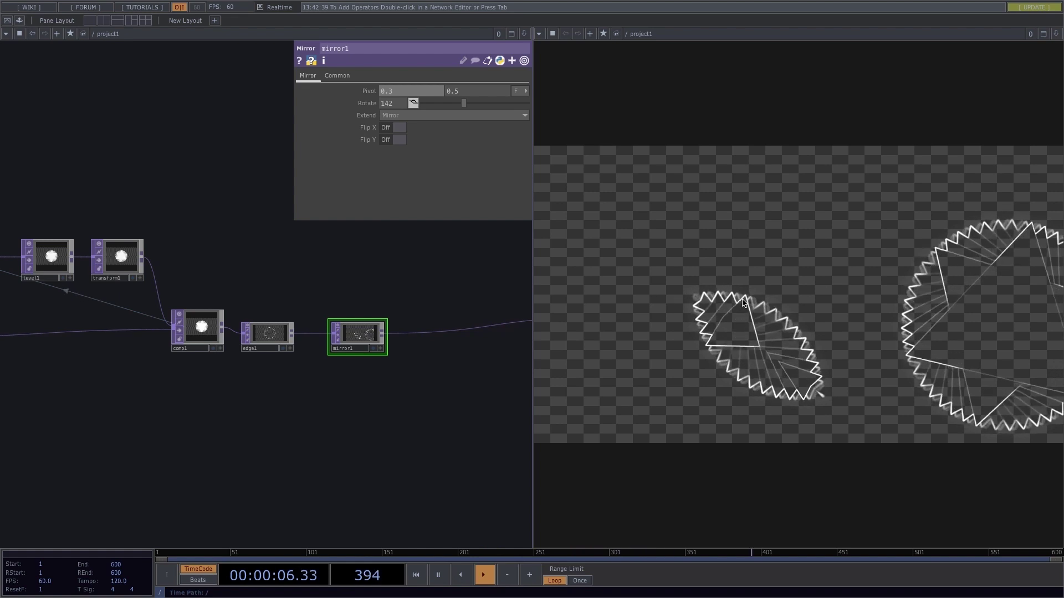
left_click_drag(520, 321, 406, 297)
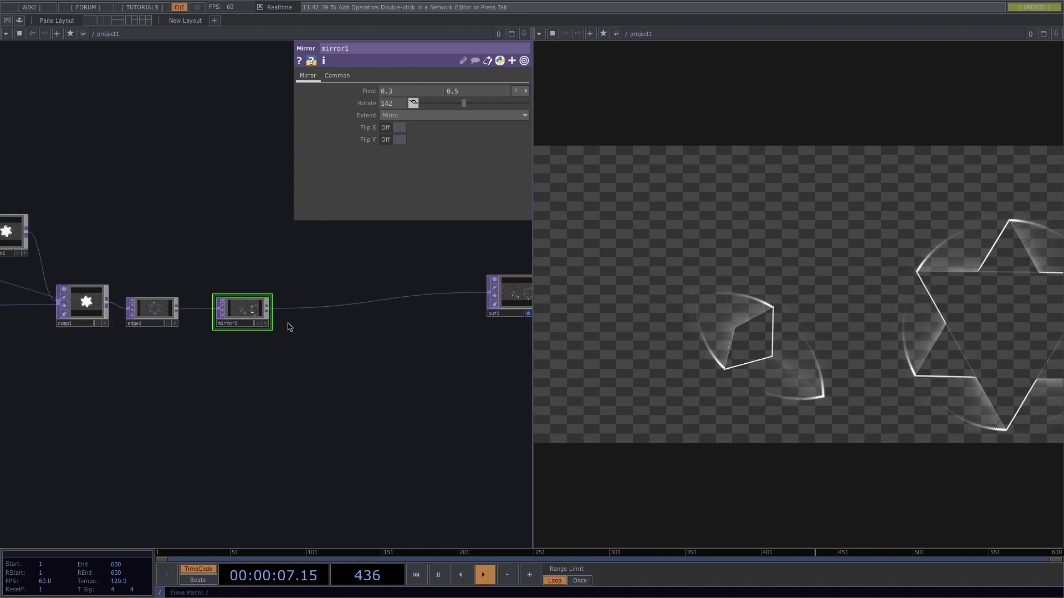
Step: Insert a Crop TOP, crop1, between mirror1 and out1 with Crop Right at 0.684
right_click(302, 308)
left_click(321, 300)
type("crop")
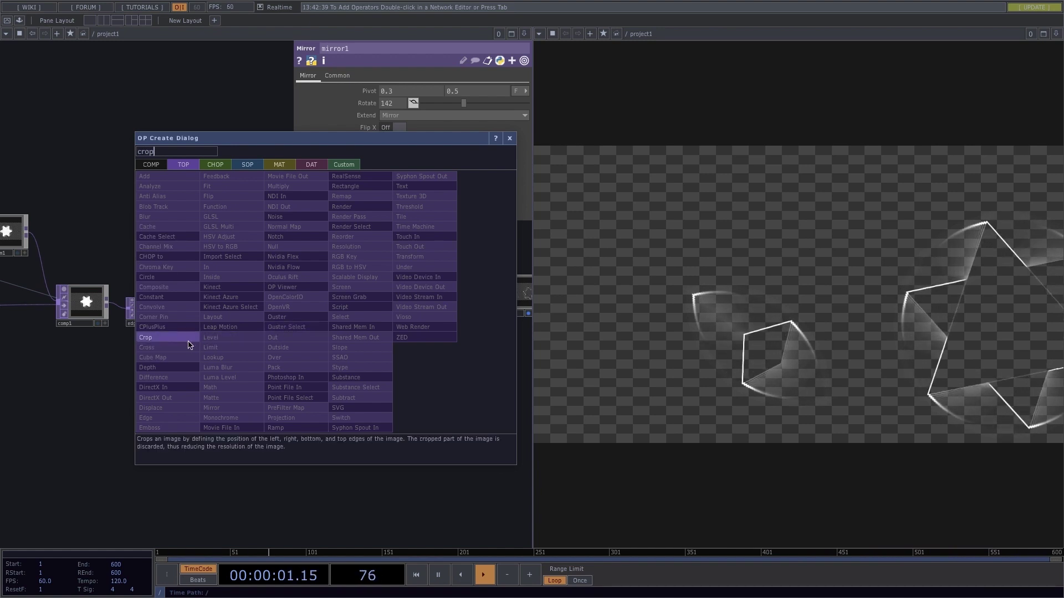
left_click(148, 338)
left_click(327, 313)
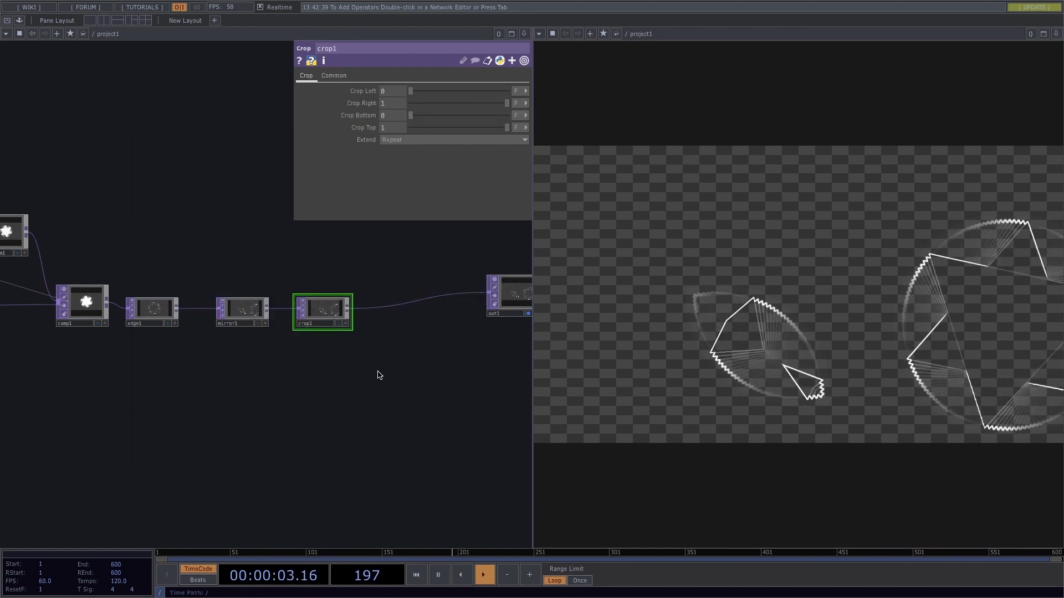
left_click_drag(507, 103, 477, 105)
left_click_drag(398, 368, 256, 381)
left_click_drag(387, 301, 486, 310)
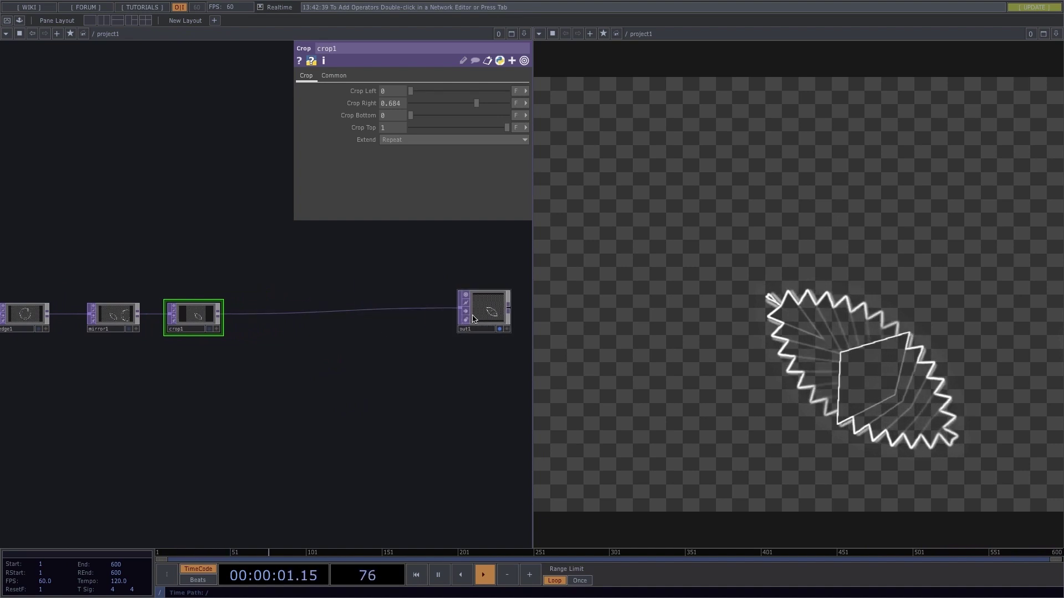
left_click_drag(353, 342, 363, 330)
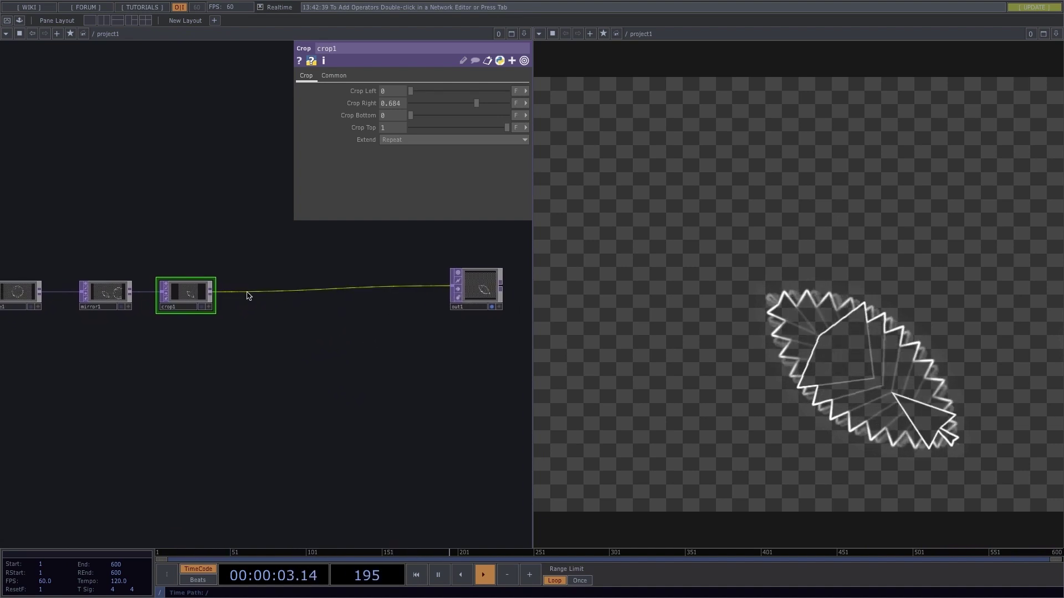
right_click(247, 295)
Step: Insert a Transform TOP (transform2) on the wire between crop1 and out1
left_click(272, 280)
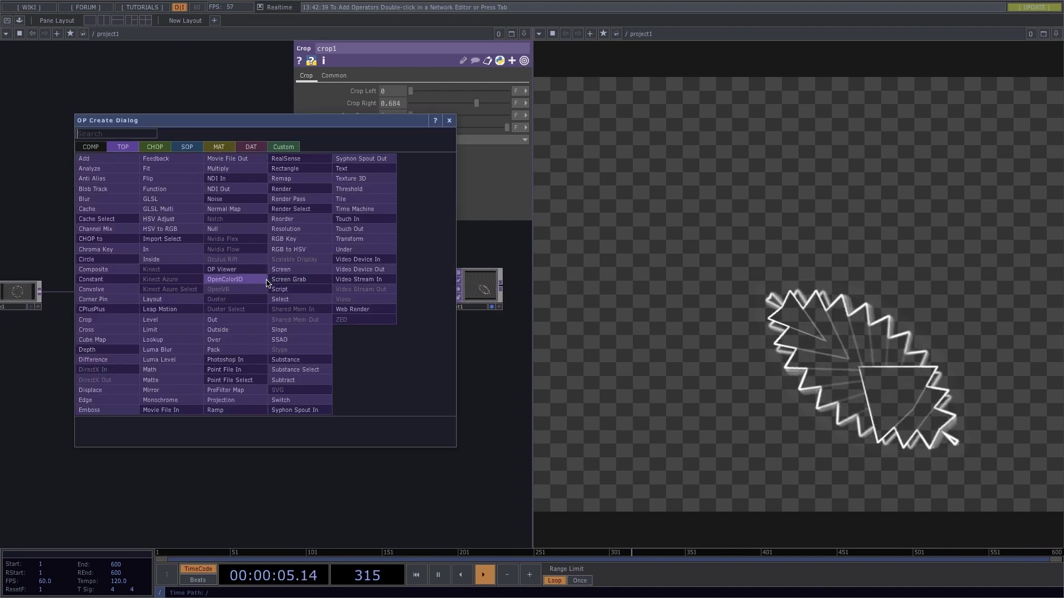
type("tr")
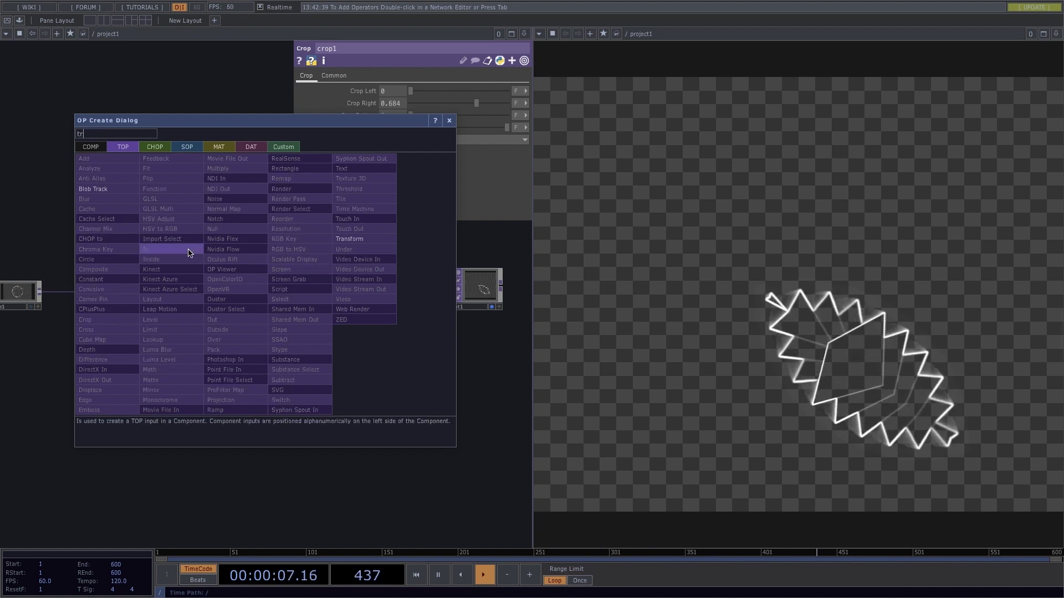
left_click(353, 240)
left_click(285, 293)
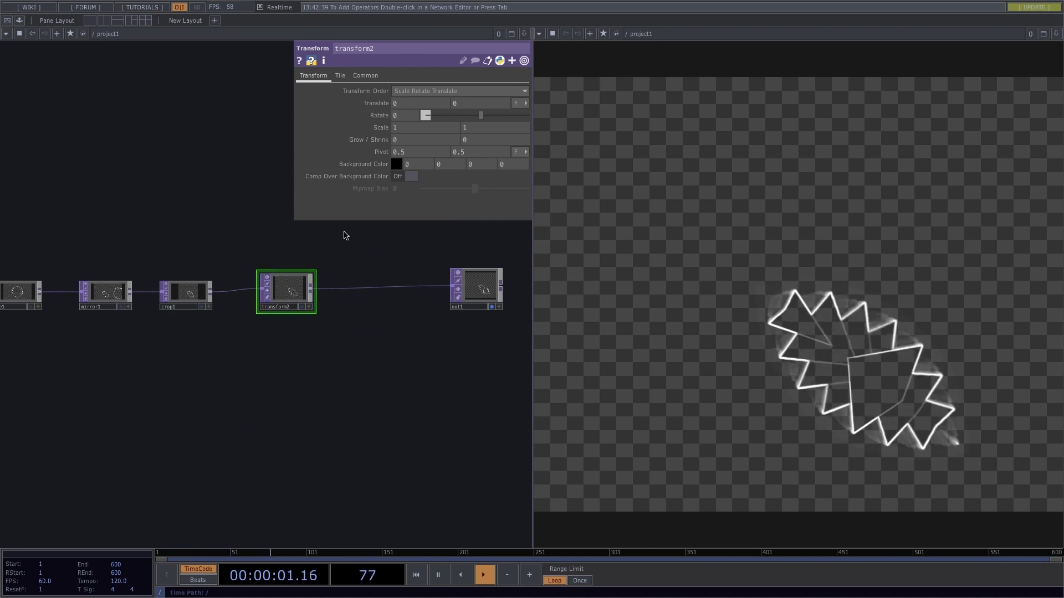
Step: Set transform2 to Rotate -50, Scale 1.2 and Translate 0.06, 0.27
left_click_drag(480, 116, 477, 119)
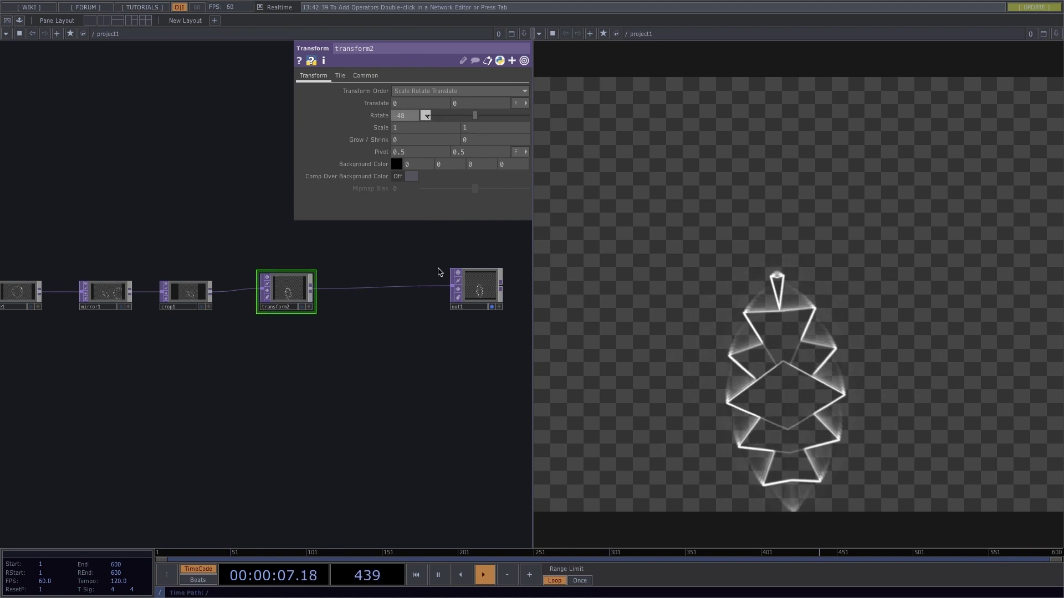
middle_click_drag(381, 126, 383, 109)
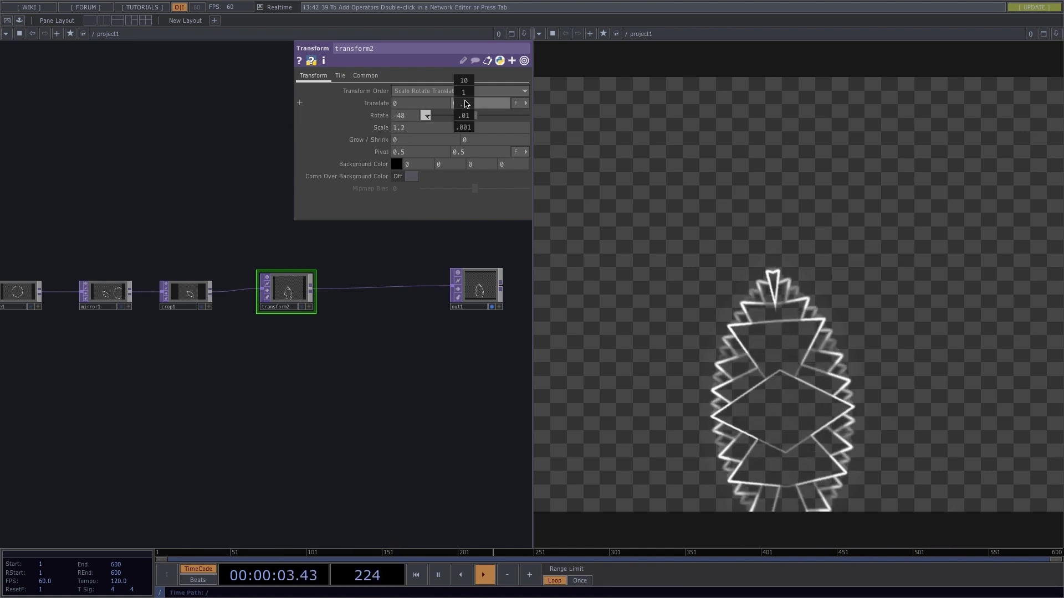
middle_click_drag(463, 103, 464, 96)
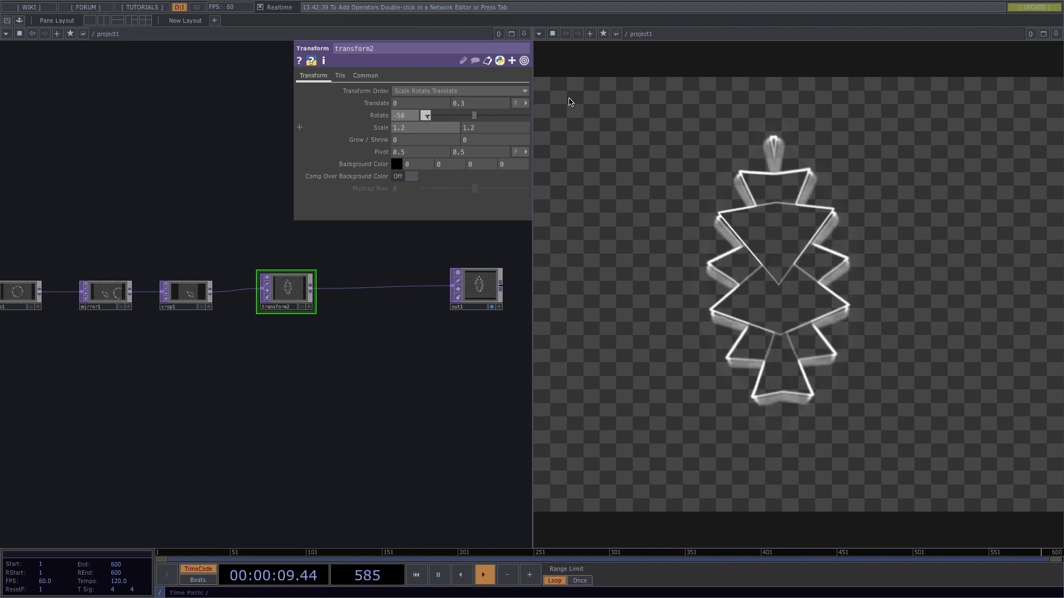
middle_click_drag(418, 106, 479, 92)
left_click_drag(364, 374, 299, 363)
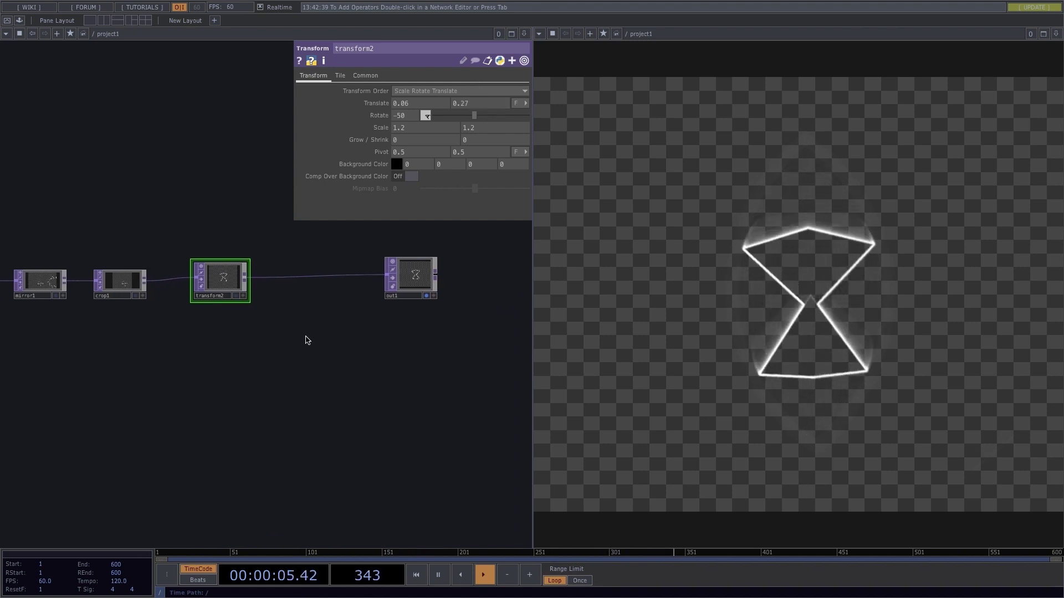
Step: Insert transform3 between transform2 and out1 and turn on Comp Over Background Color for an opaque black background
right_click(388, 268)
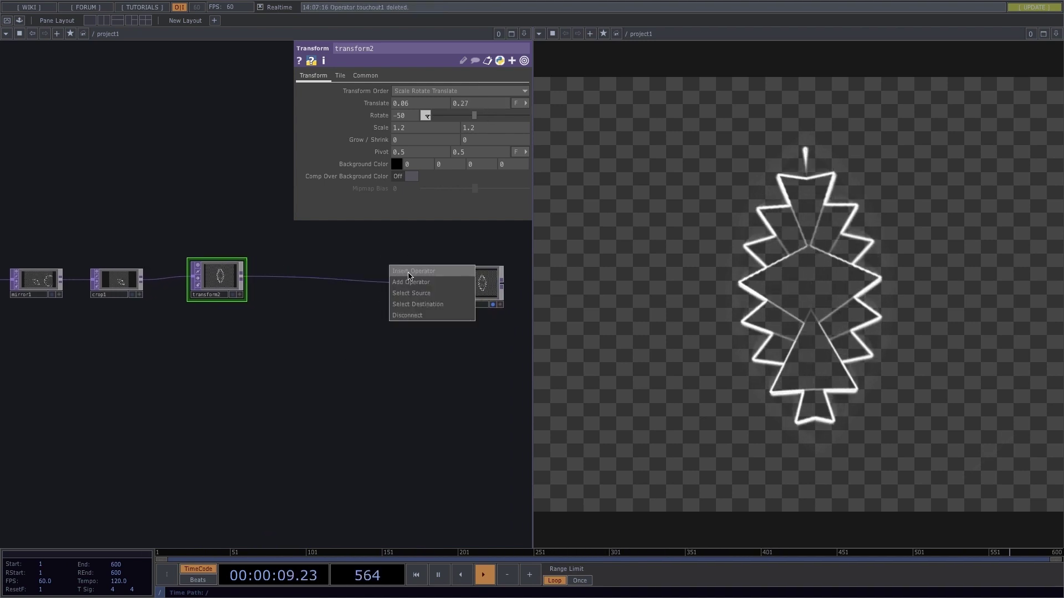
left_click(411, 274)
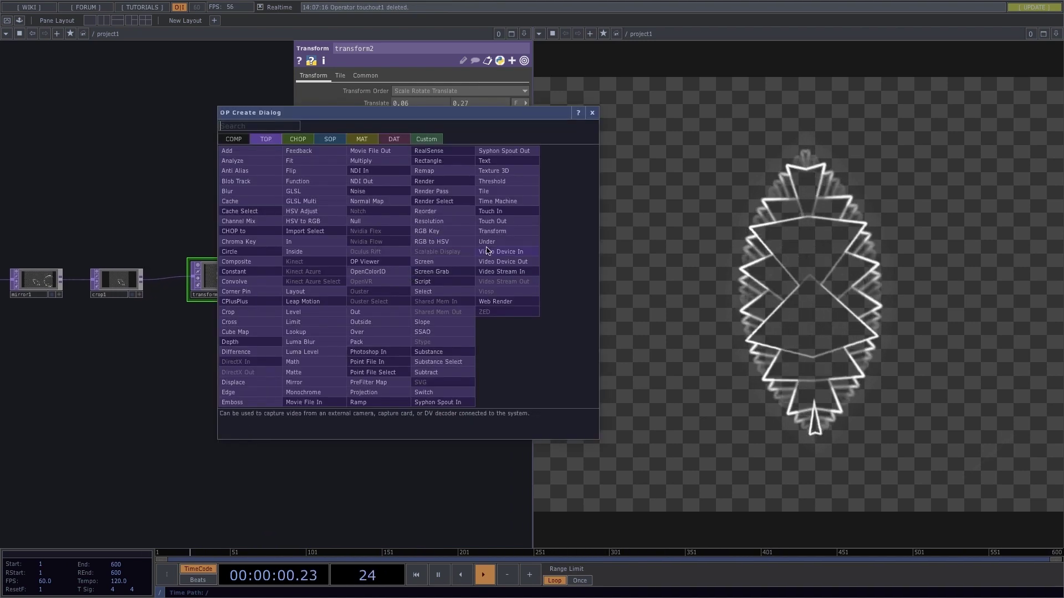
left_click(501, 231)
left_click(411, 278)
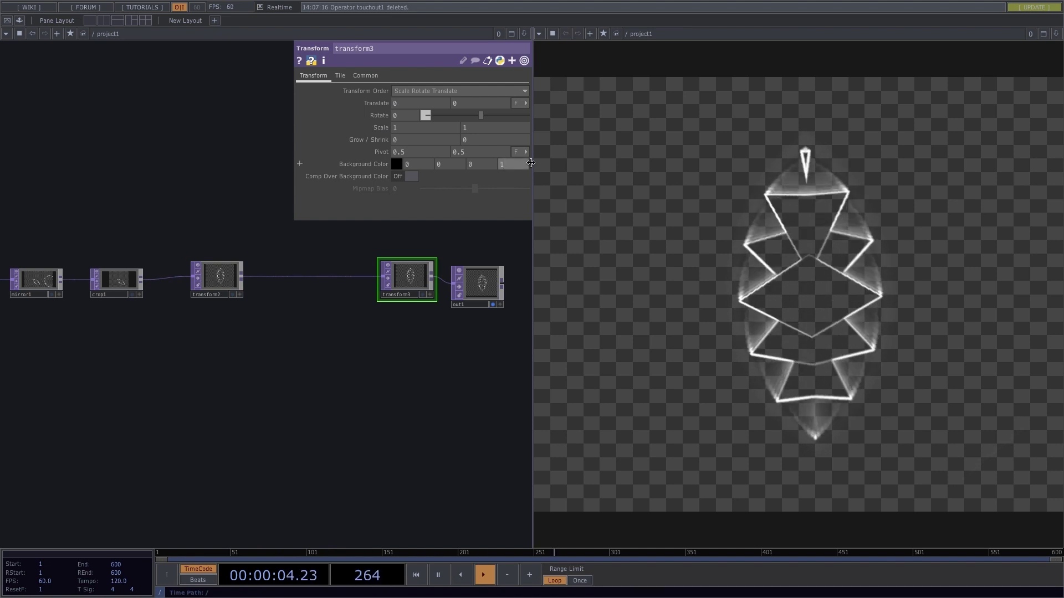
left_click(412, 176)
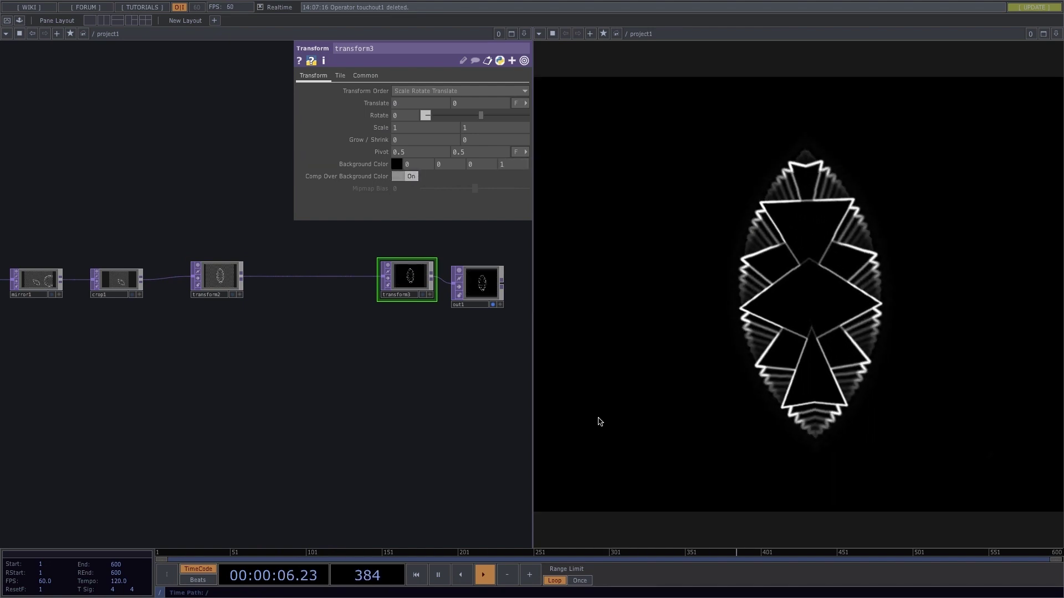
Step: Insert an Edge TOP, edge2, on the wire between transform2 and transform3
right_click(295, 278)
left_click(317, 262)
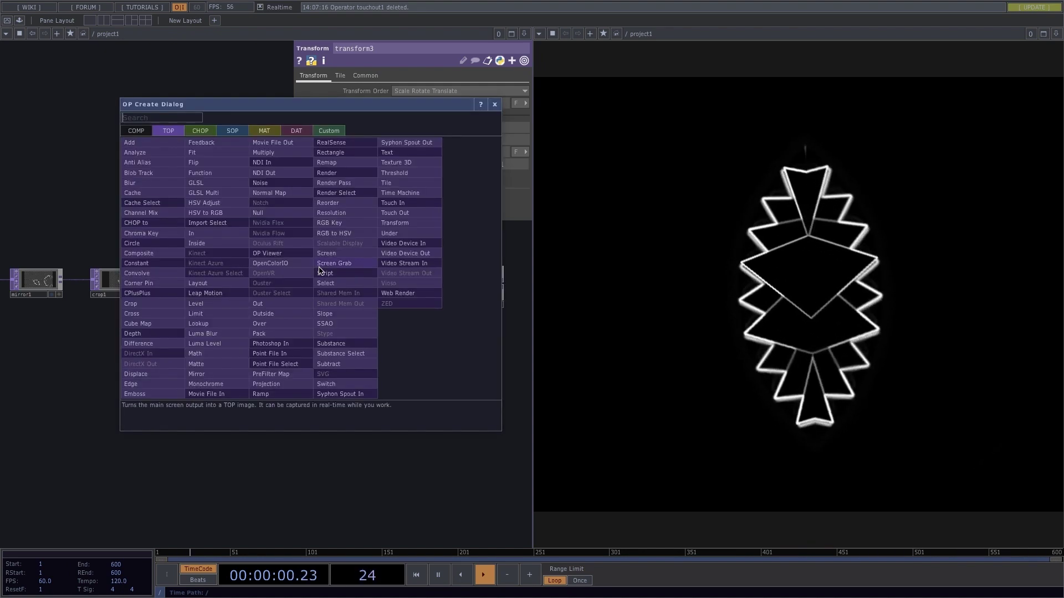
left_click(171, 385)
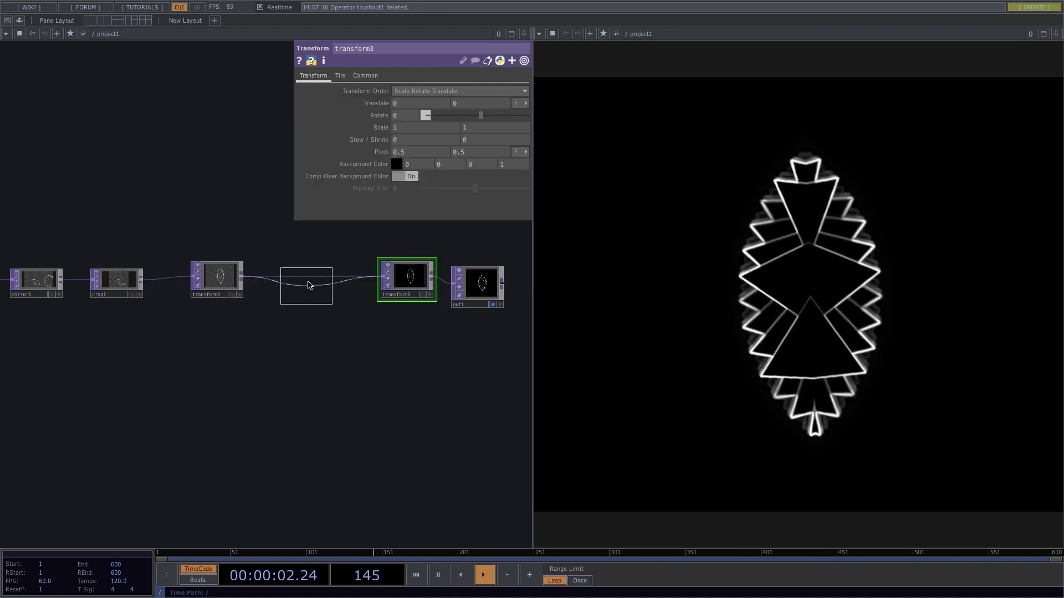
left_click(314, 277)
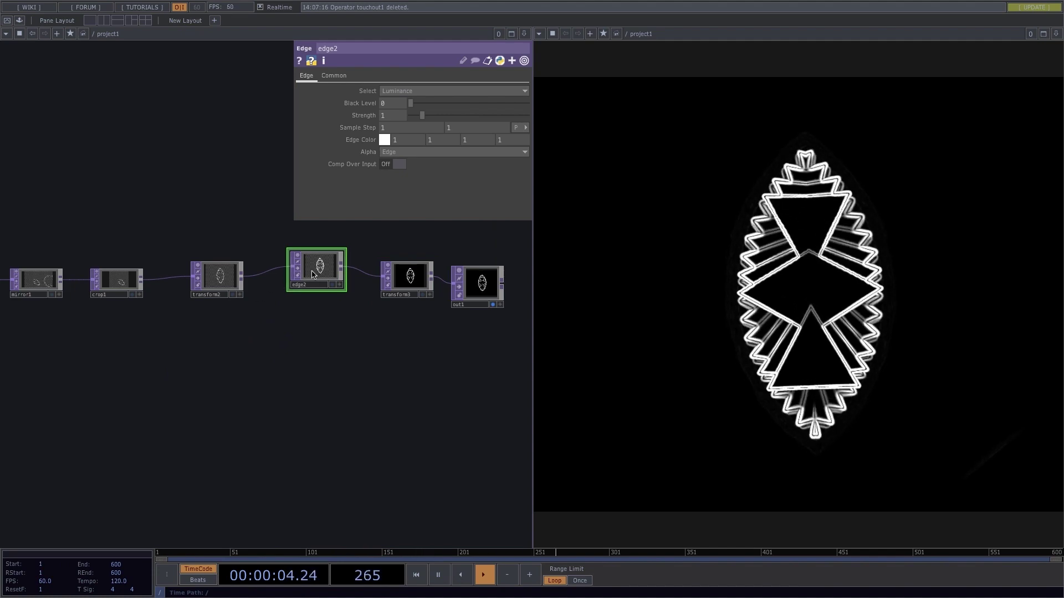
Step: Review the transform3, transform2 and edge2 settings, then select circle1
left_click(407, 288)
left_click(219, 281)
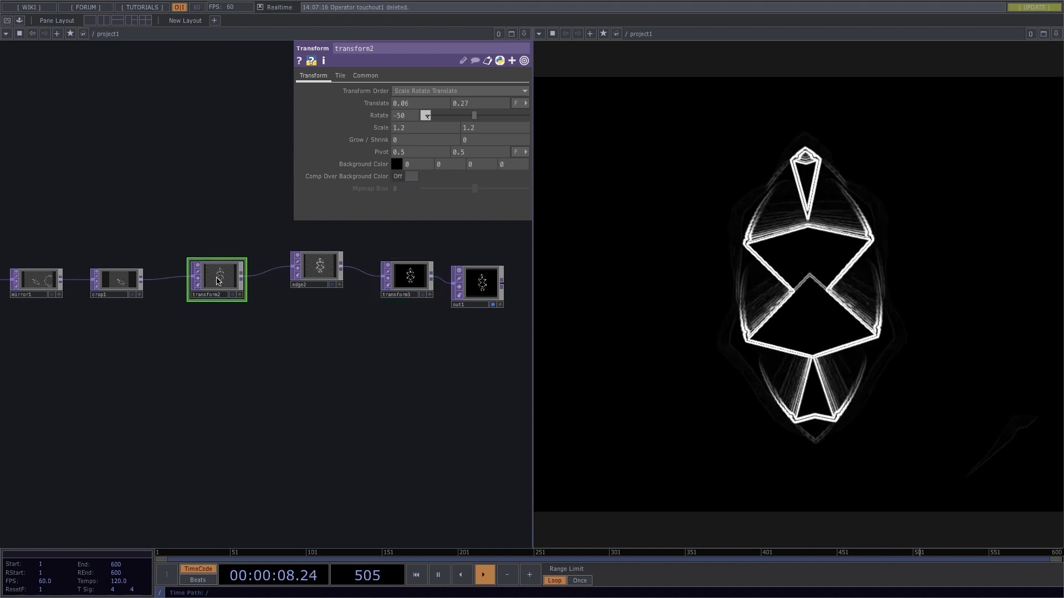
left_click(314, 264)
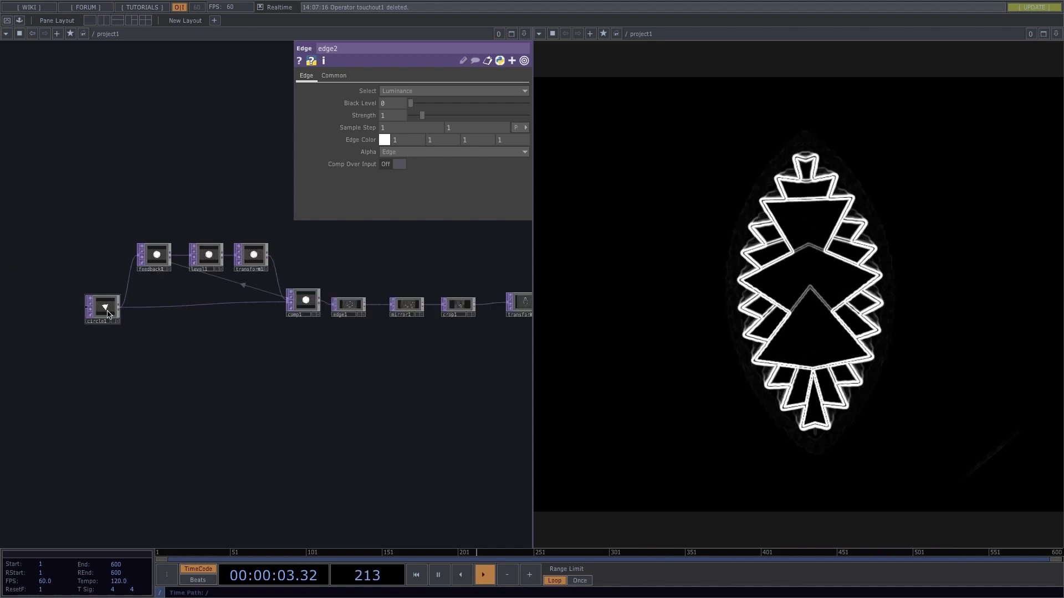
left_click(105, 311)
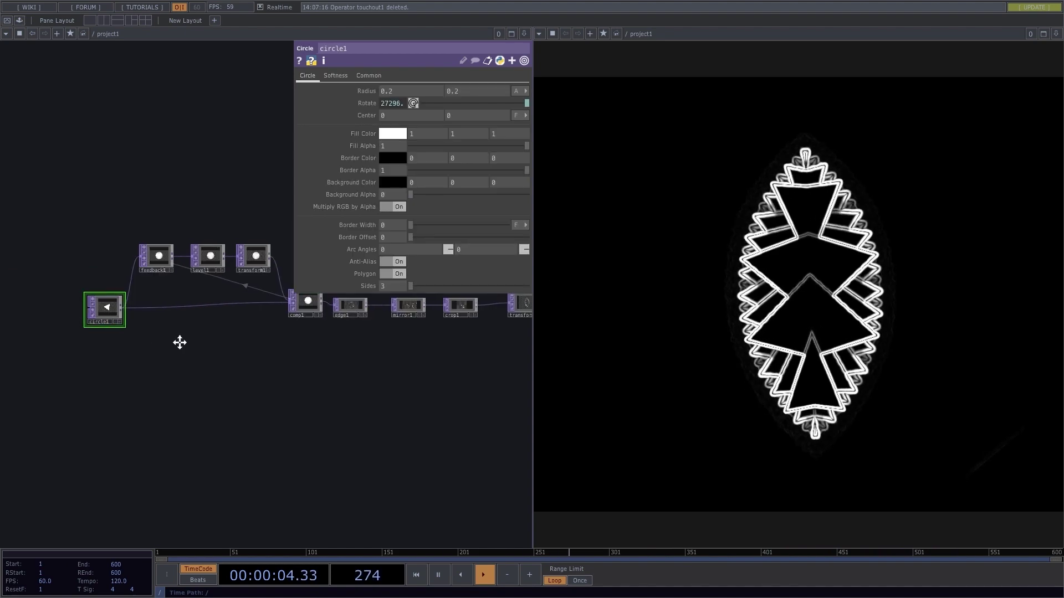
Step: Lower circle1's Border Offset to 0 and pan the network to open empty space
left_click_drag(178, 339, 202, 360)
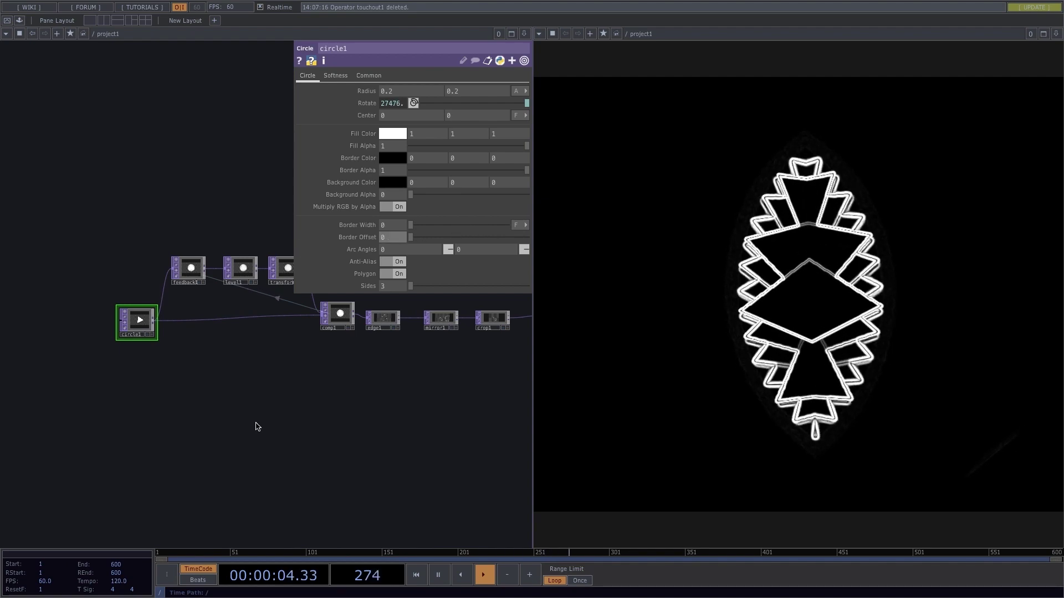
left_click_drag(233, 396, 211, 408)
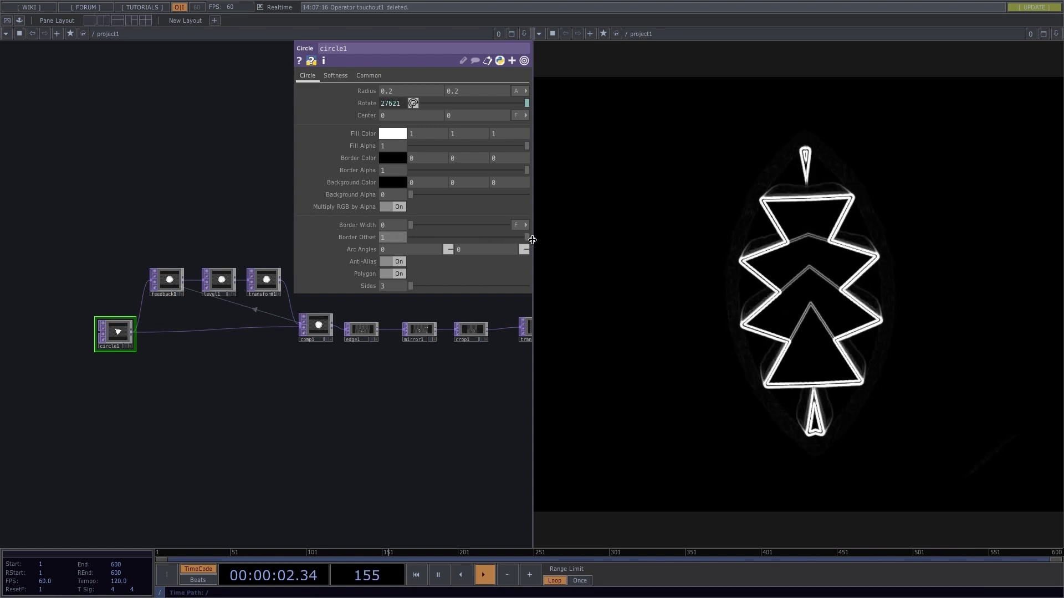
mouse_move(532, 239)
left_mouse_down()
mouse_move(428, 250)
mouse_move(522, 249)
left_mouse_up()
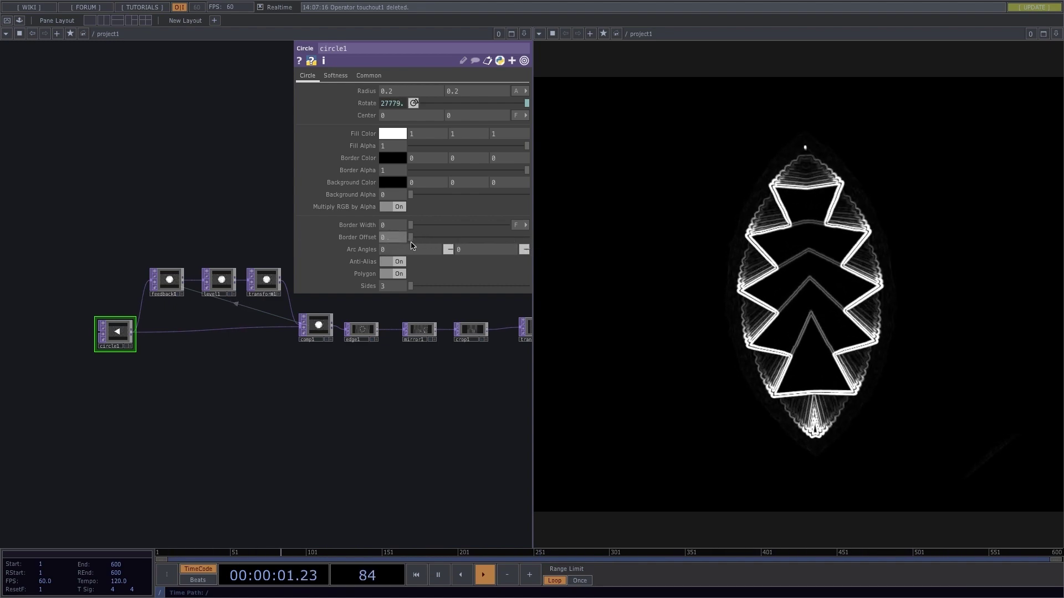
left_click_drag(116, 214, 213, 276)
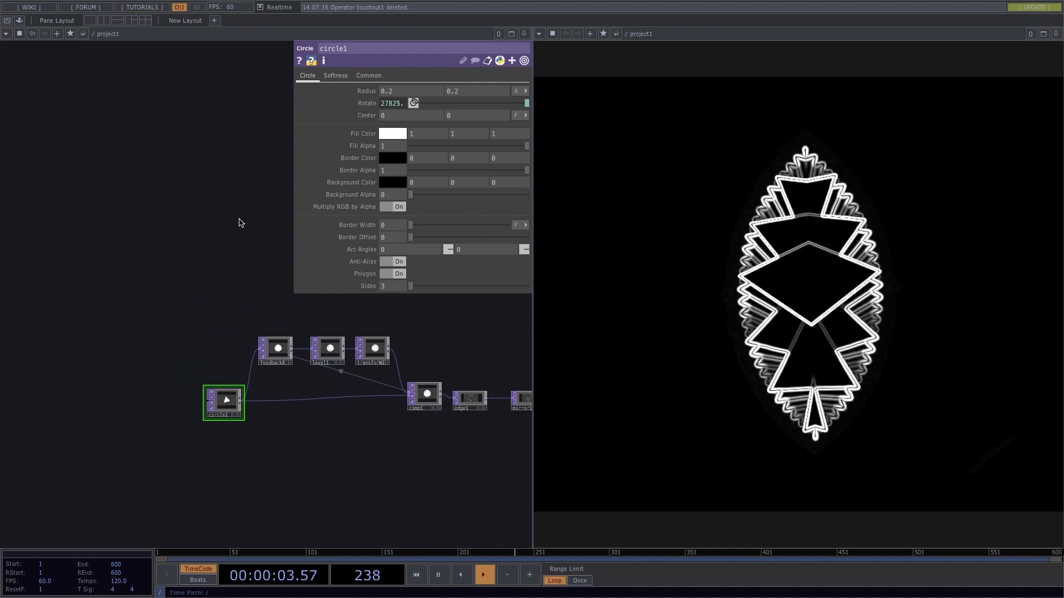
left_click_drag(244, 174, 253, 185)
Step: Add an LFO CHOP named lfo1 with the default sine wave at frequency 0.1
key("Tab")
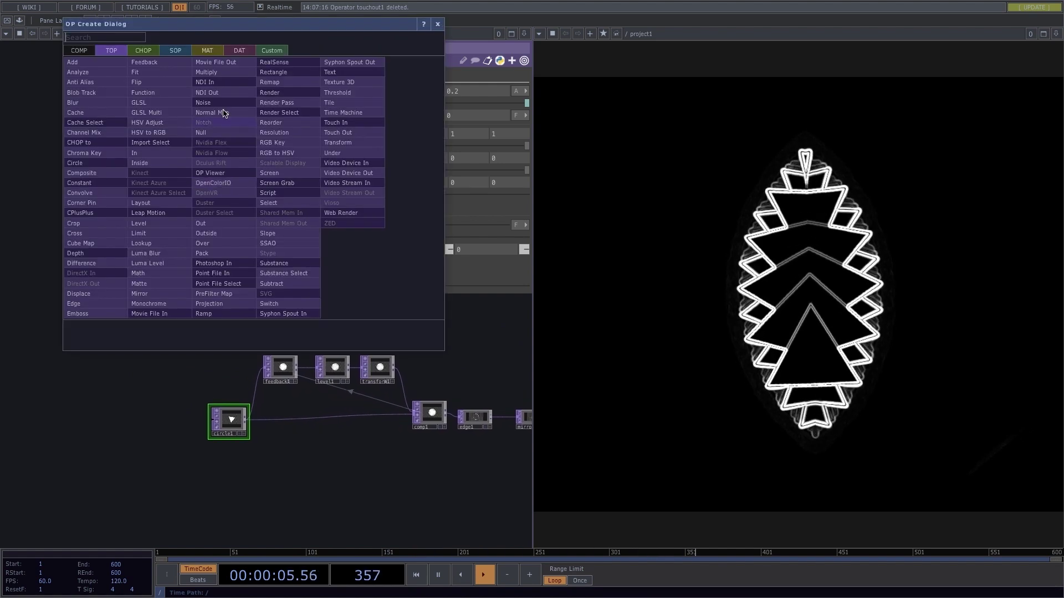
left_click(144, 52)
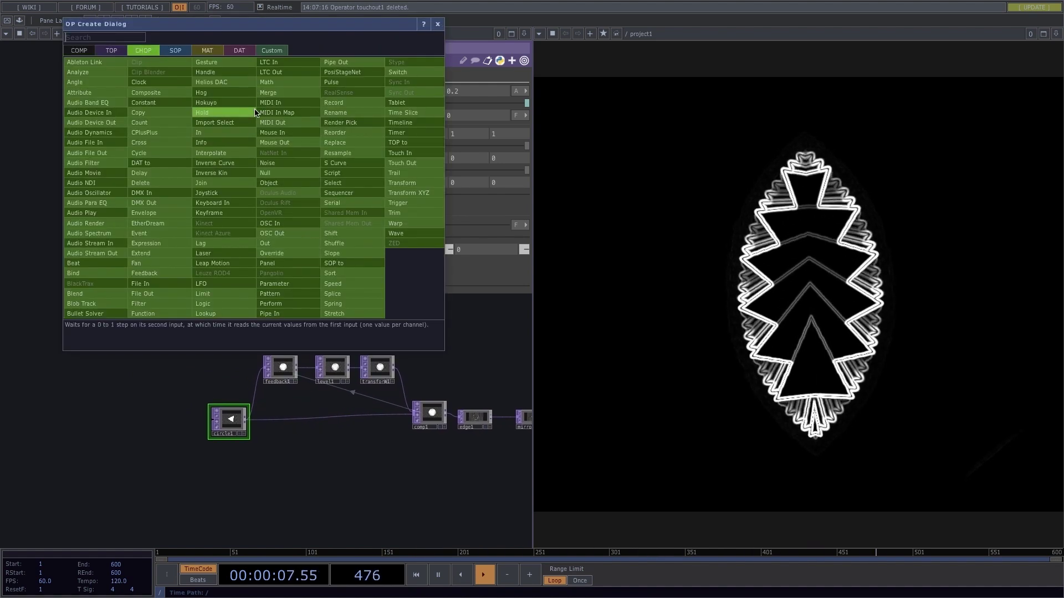
type("lfo")
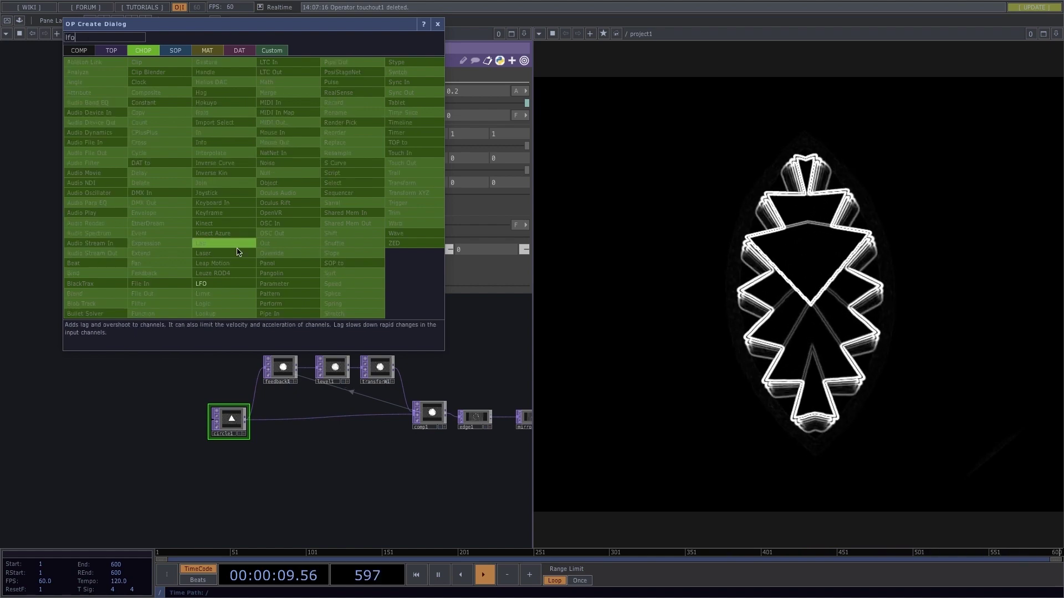
left_click(211, 283)
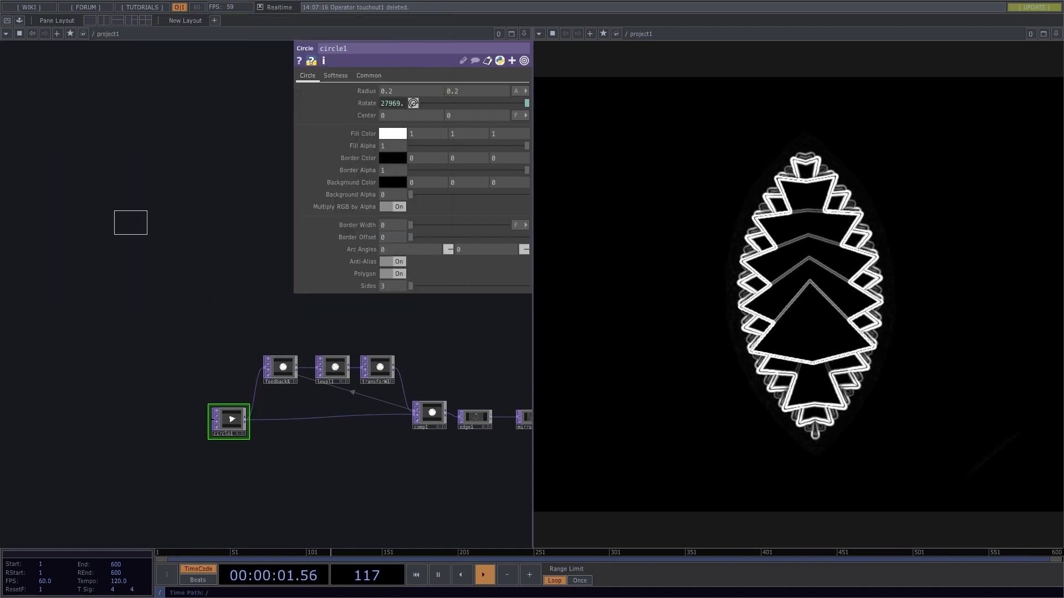
left_click(128, 236)
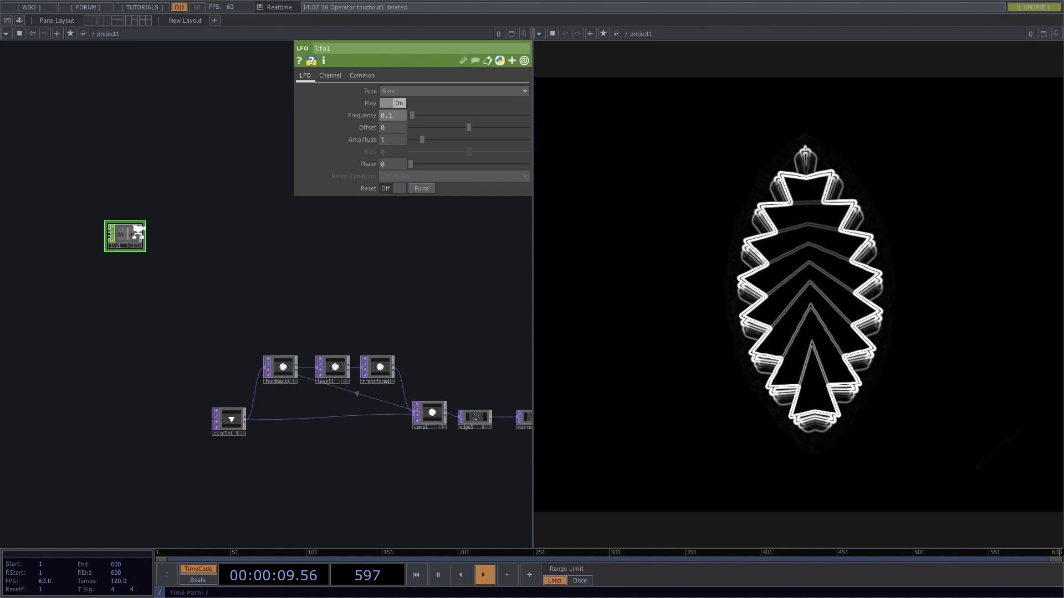
scroll(136, 231, "up", 6)
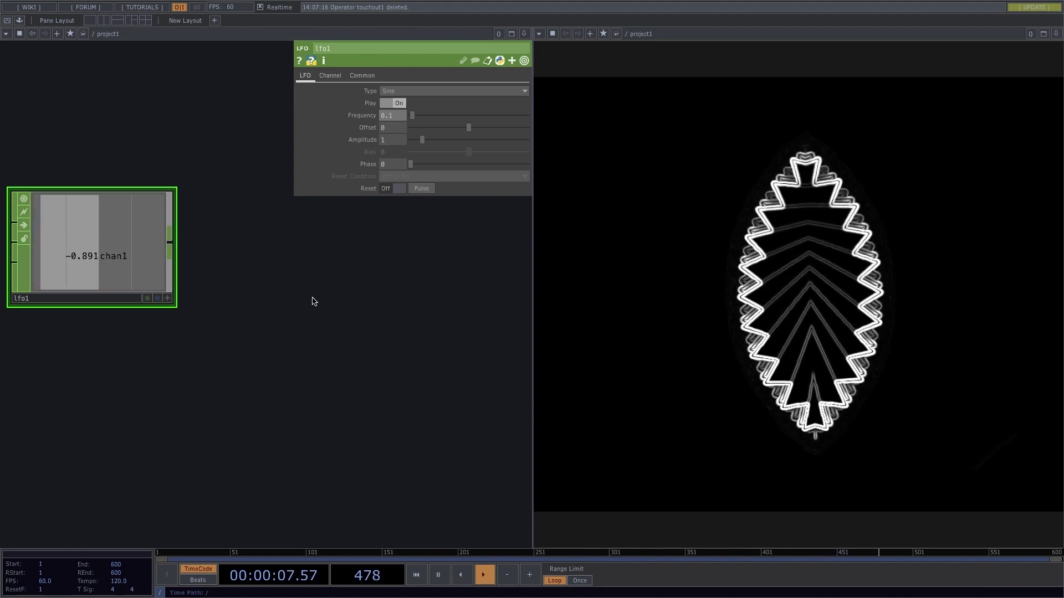
key("Tab")
Step: Add math1 after lfo1, remapping From Range -1 to 1 into To Range 0 to 1
type("mat")
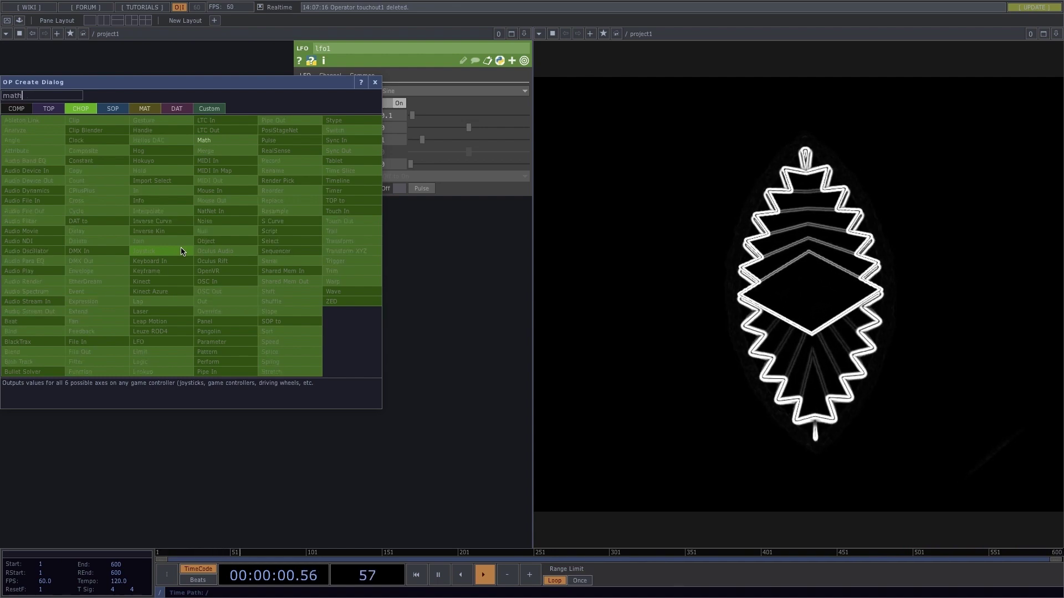
left_click(205, 141)
left_click(348, 250)
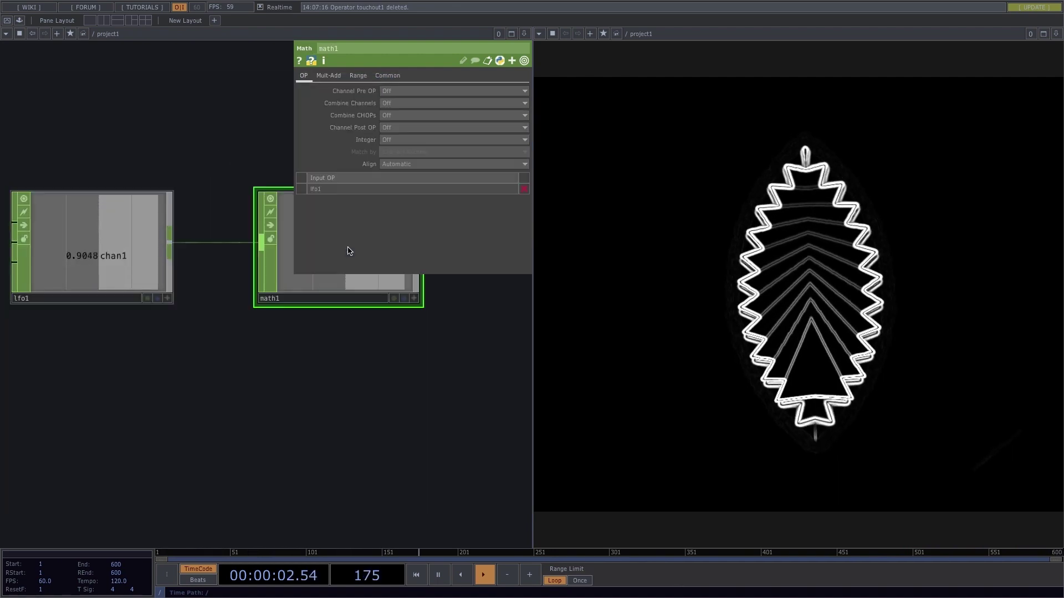
left_click_drag(304, 406, 247, 424)
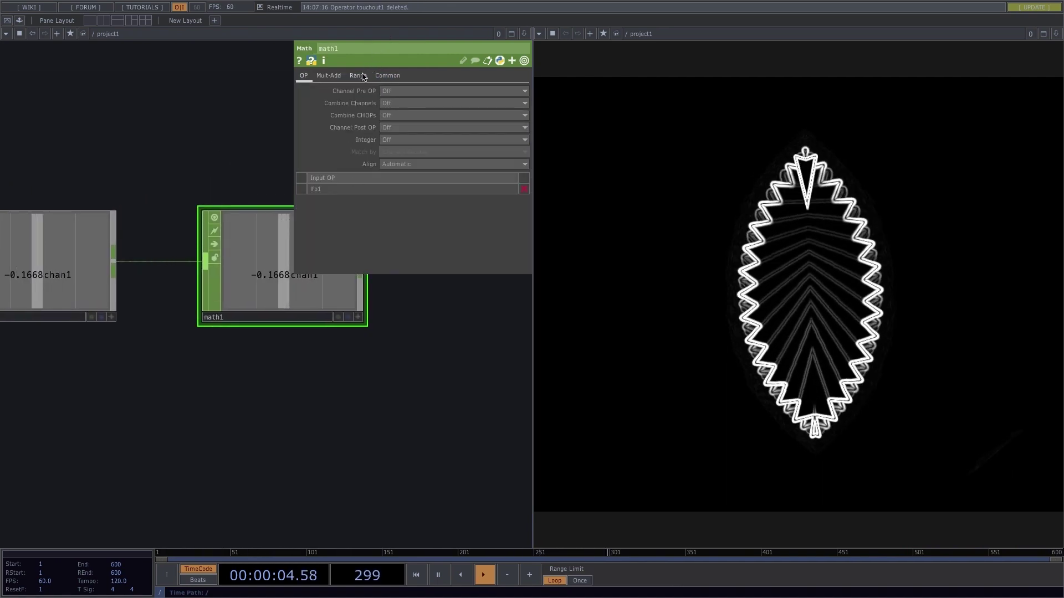
left_click(361, 75)
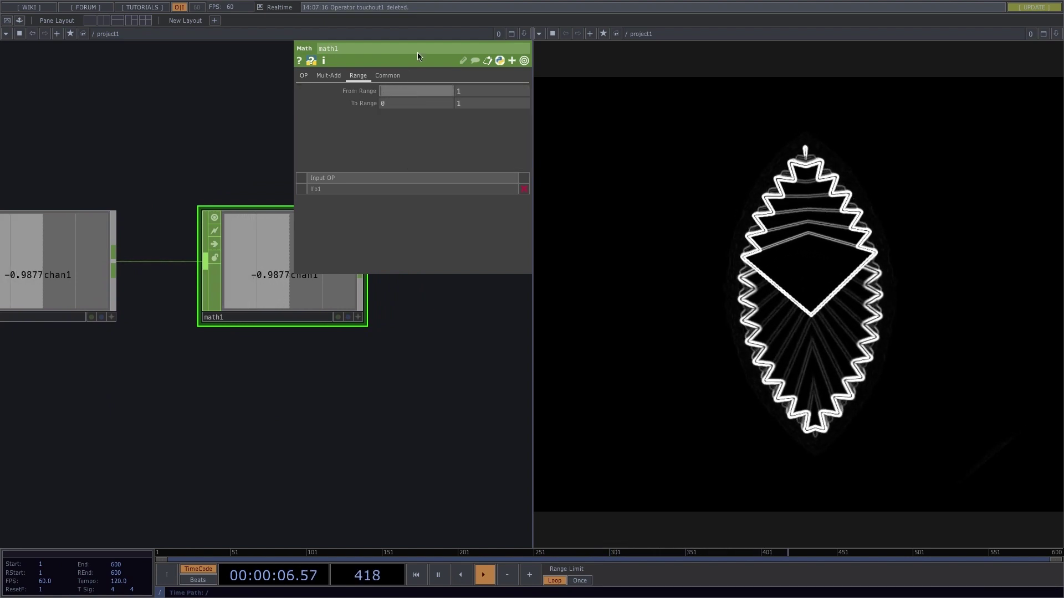
type("-1")
key("Return")
scroll(74, 120, "down", 3)
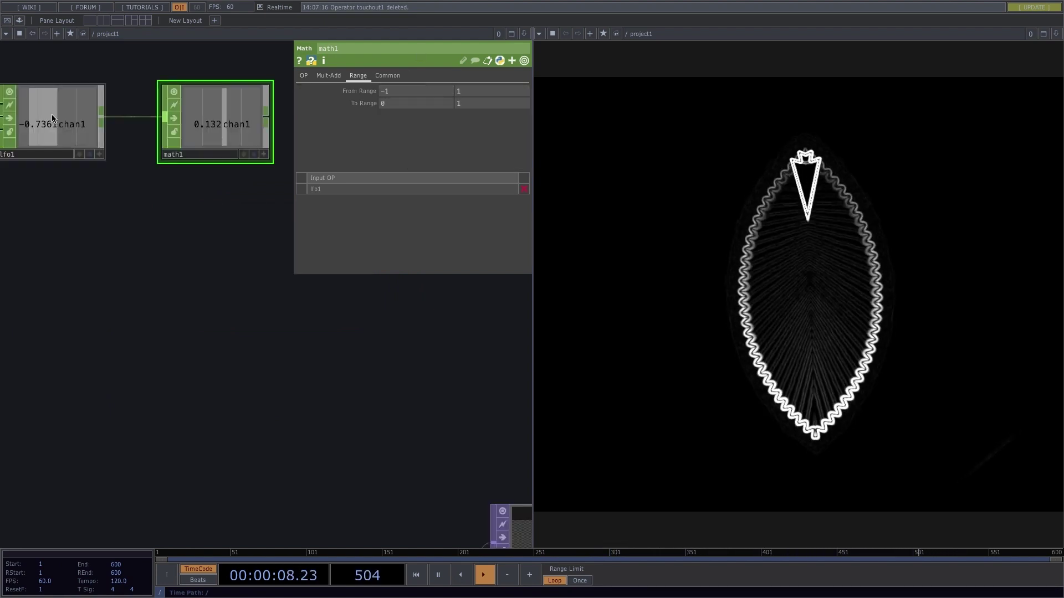
Step: Move lfo1 and math1 together down-right and select circle1
left_click(74, 120)
left_click(219, 122, "ctrl")
left_click_drag(220, 122, 281, 348)
left_click_drag(337, 415, 167, 294)
left_click(322, 427)
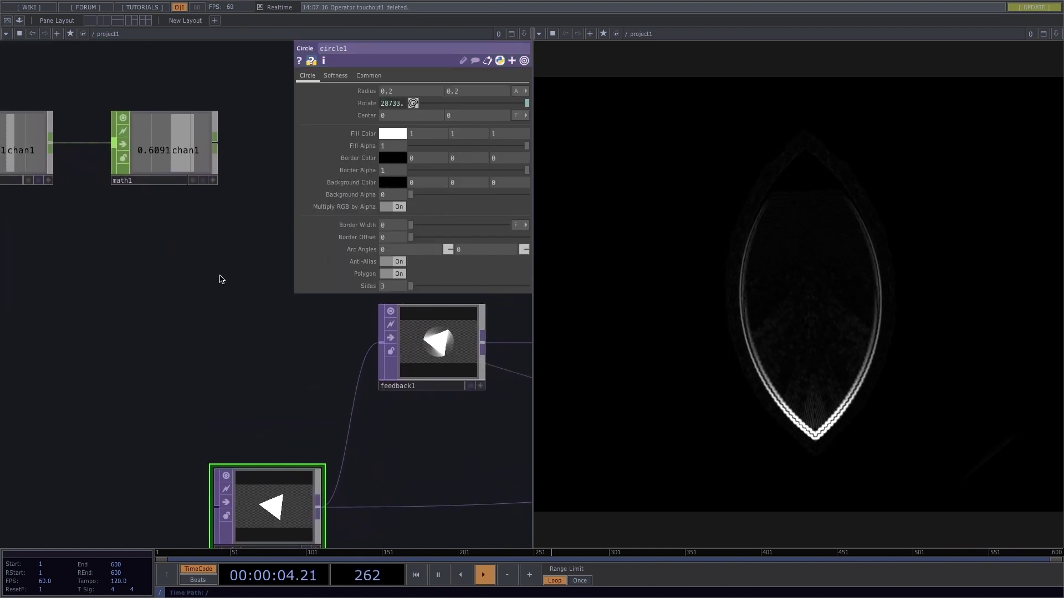
Step: Drop math1's chan1 onto circle1's Border Offset as a CHOP Reference
left_click(215, 182)
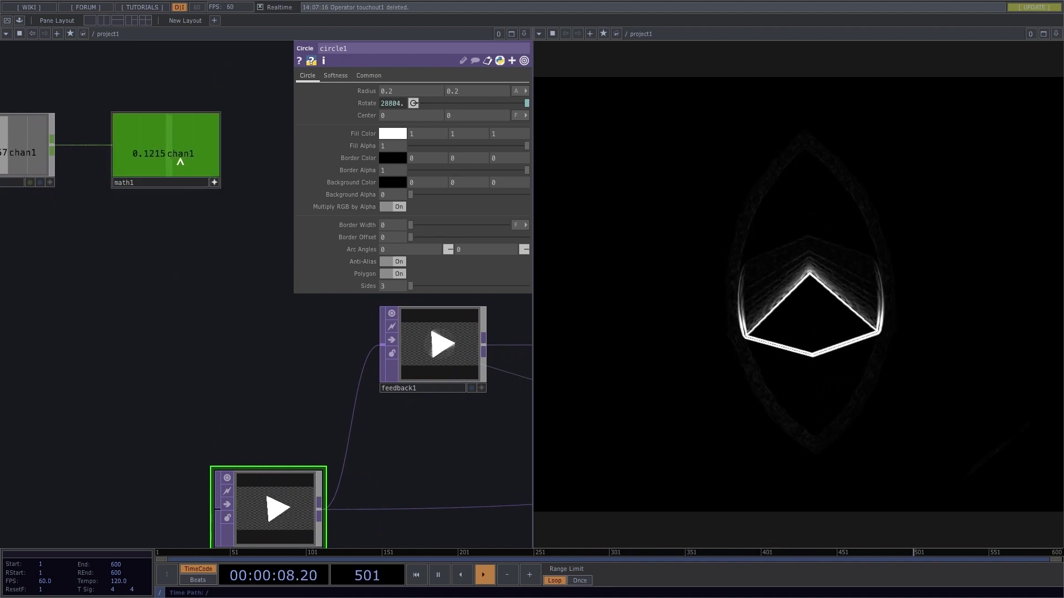
left_click(280, 164)
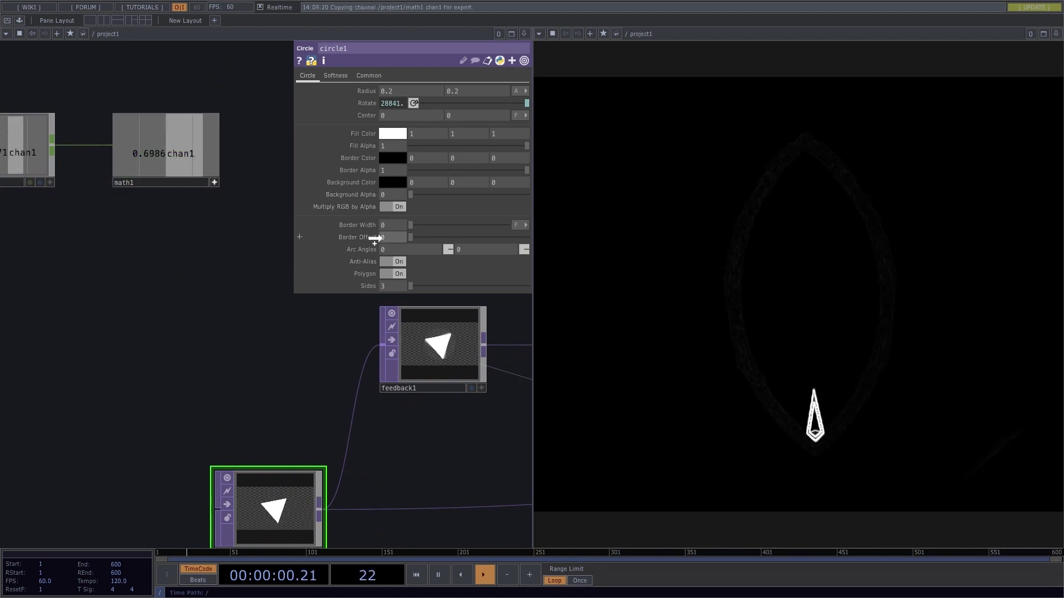
left_click_drag(378, 238, 381, 236)
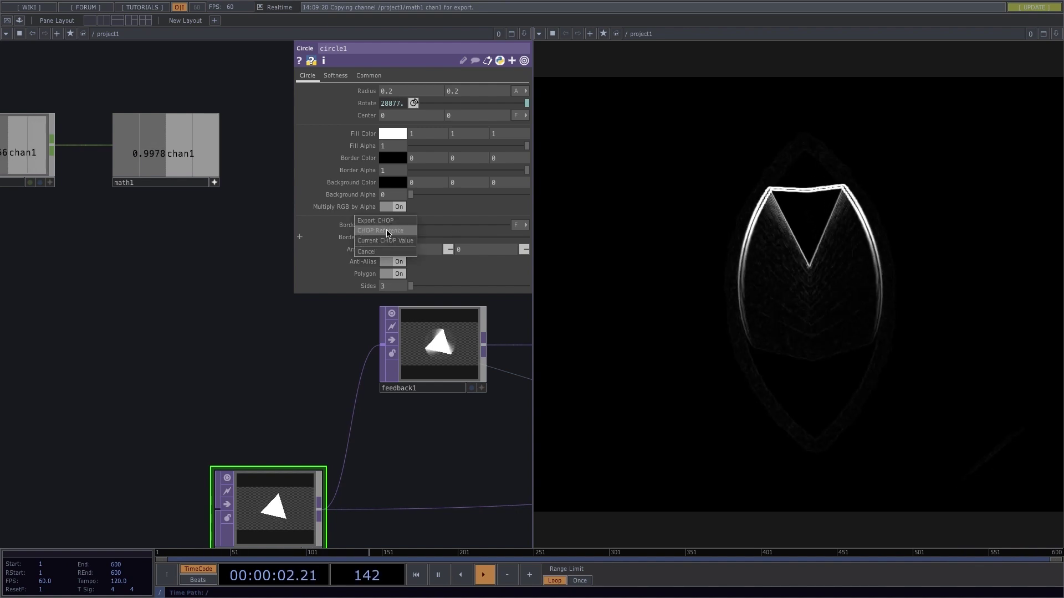
left_click(386, 232)
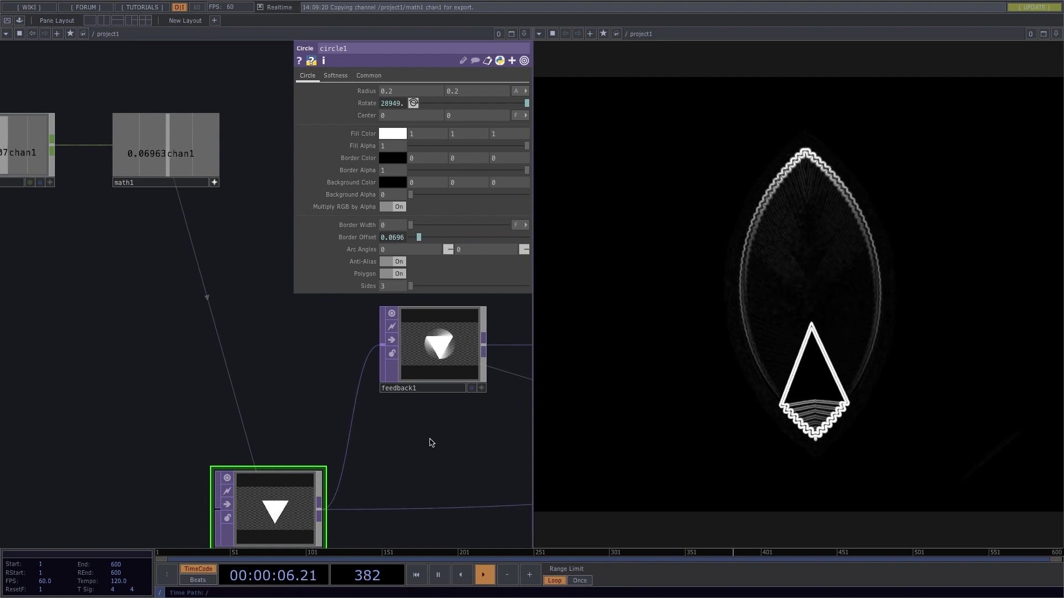
left_click(214, 183)
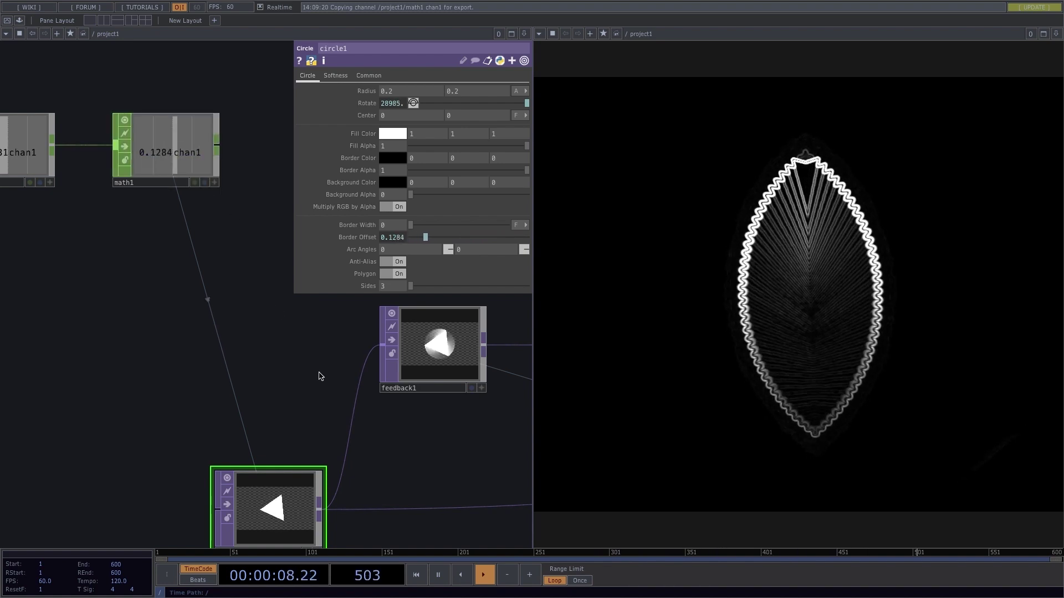
scroll(273, 380, "down", 5)
scroll(275, 380, "up", 3)
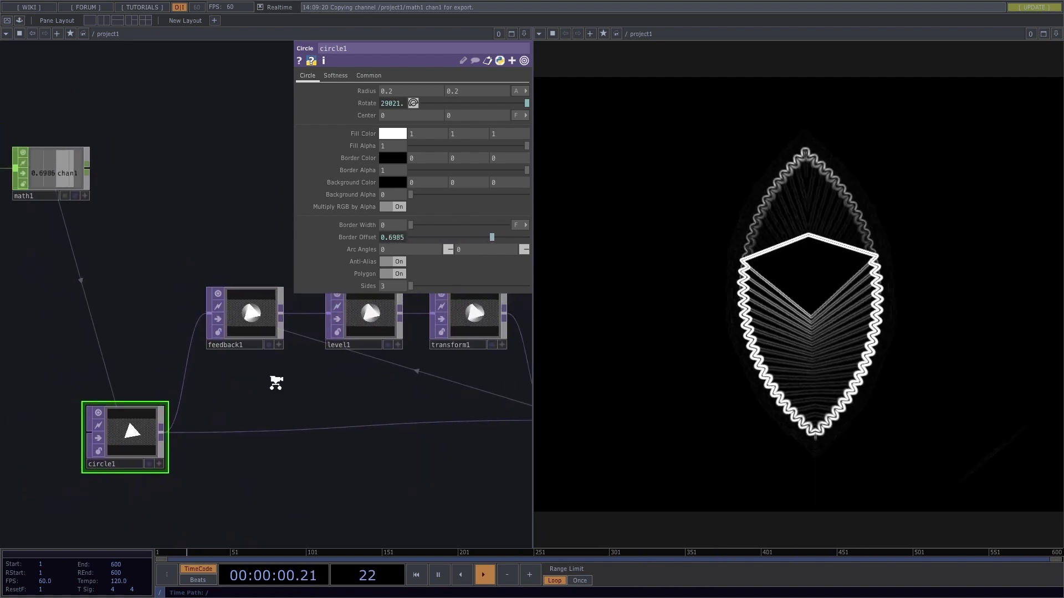
scroll(304, 409, "down", 4)
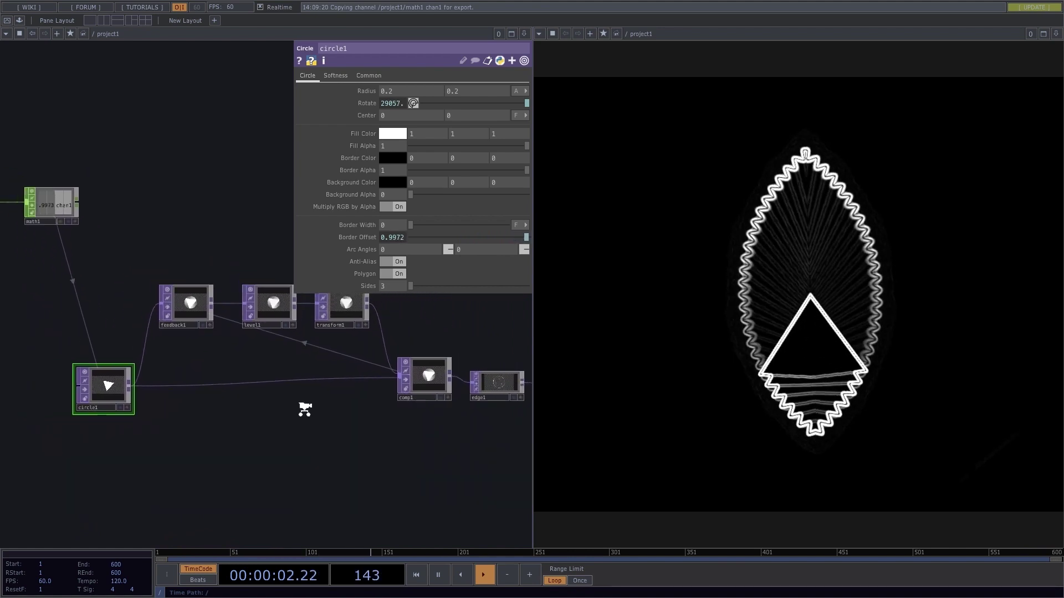
scroll(320, 425, "down", 4)
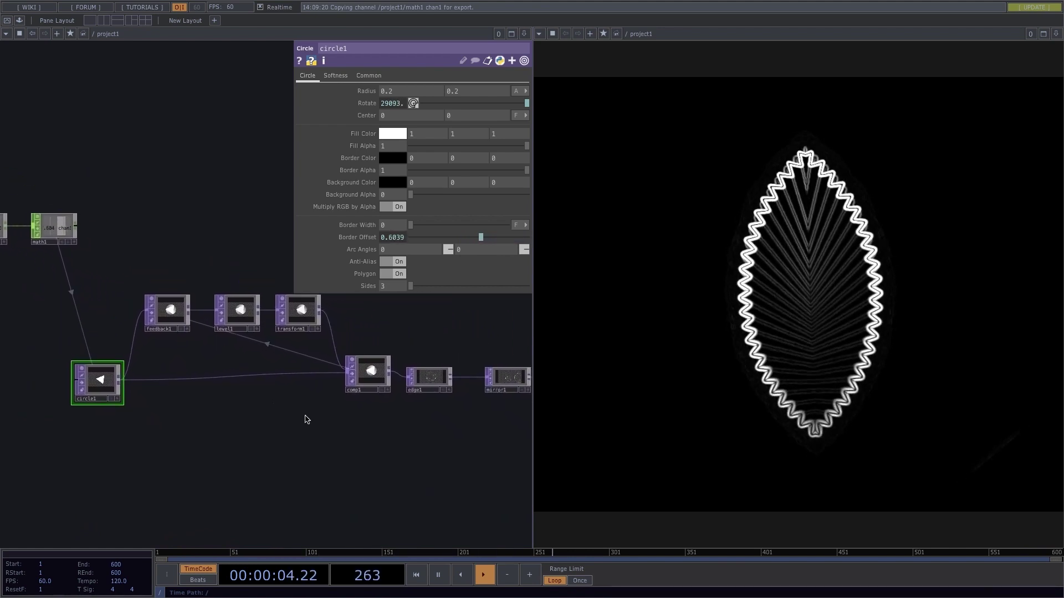
scroll(366, 429, "down", 2)
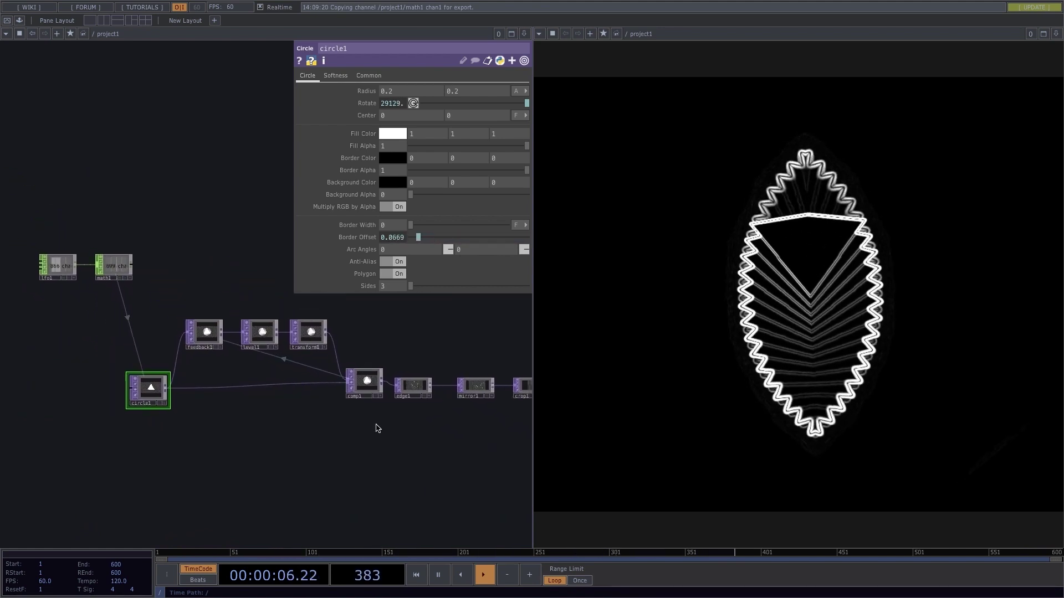
middle_click_drag(375, 430, 317, 426)
scroll(344, 434, "down", 3)
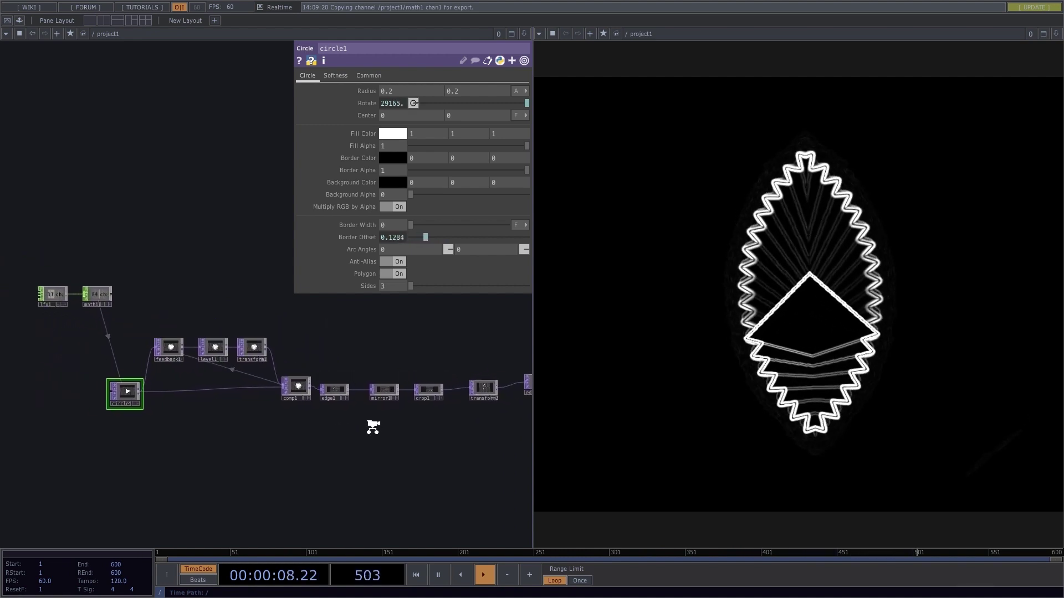
middle_click_drag(377, 439, 328, 427)
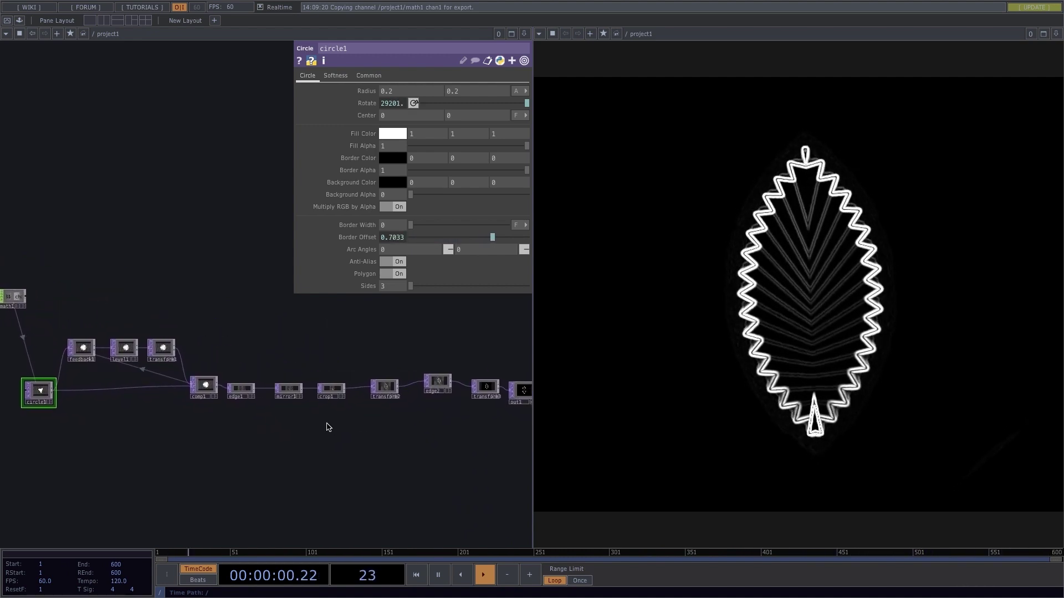